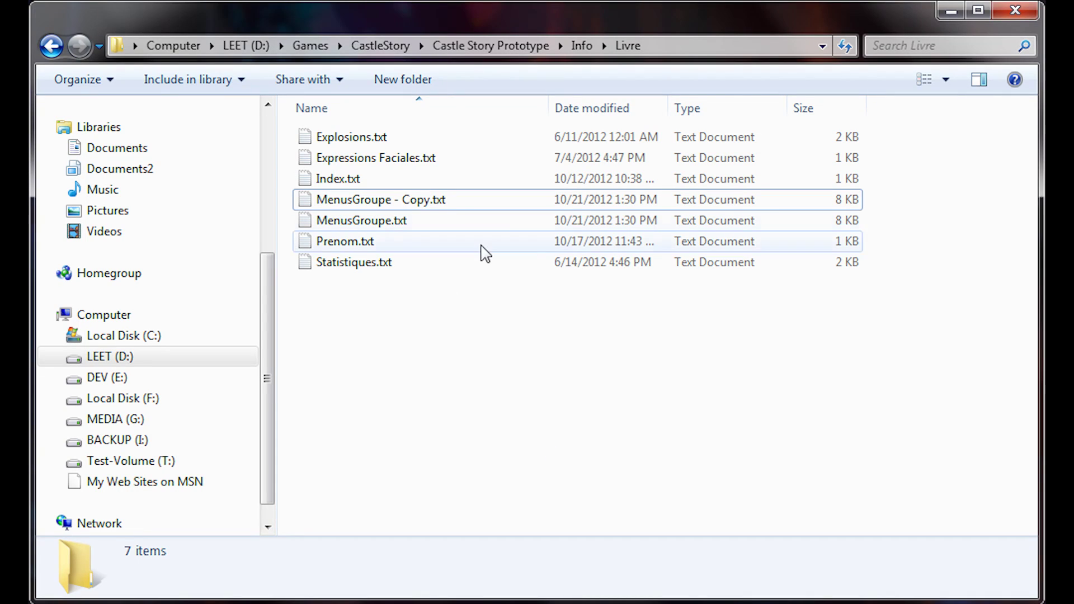
# - Browse from the CastleStory folder into Castle Story Prototype > Info > Livre
pyautogui.click(448, 201)
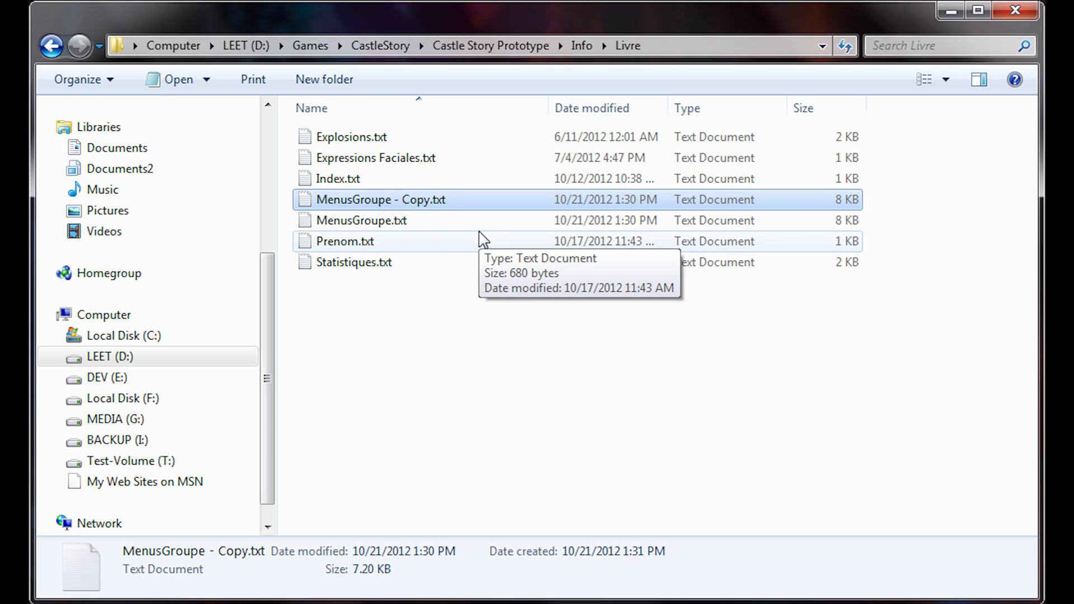
pyautogui.click(462, 229)
pyautogui.click(460, 447)
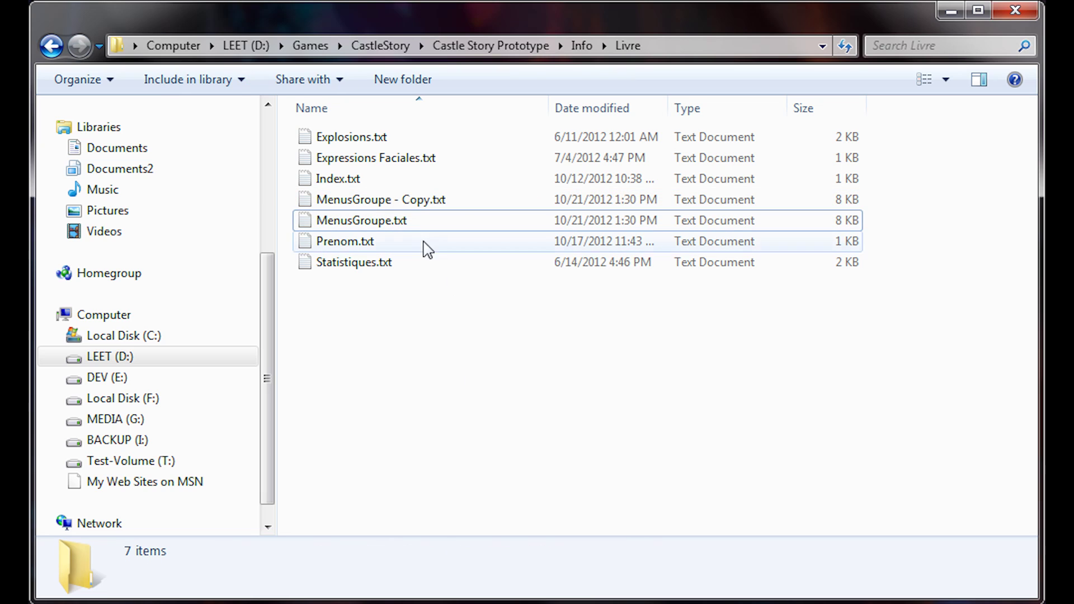
pyautogui.click(361, 48)
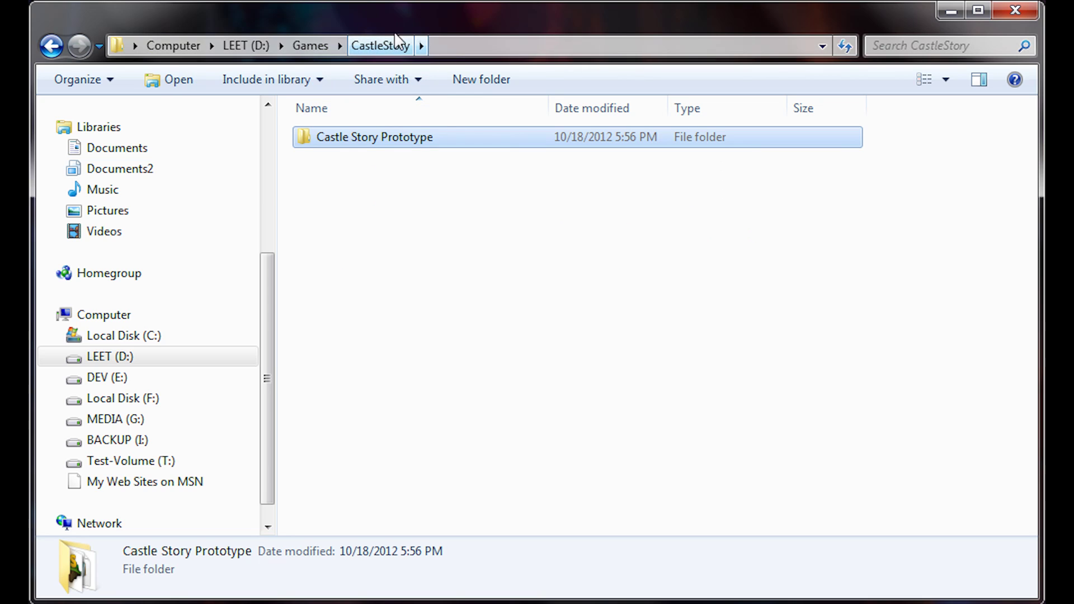
pyautogui.doubleClick(457, 144)
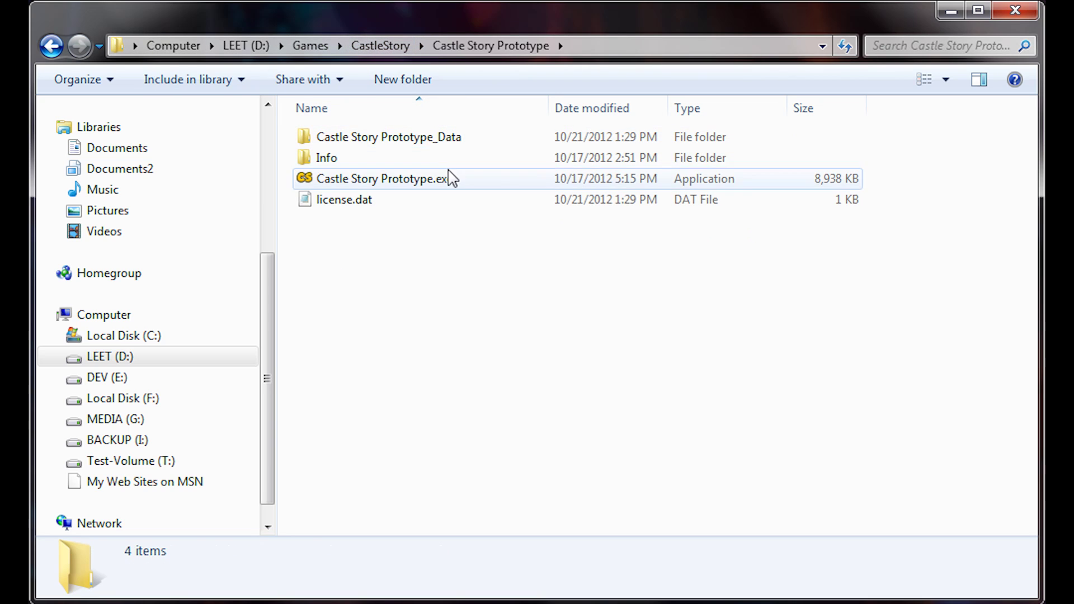
pyautogui.doubleClick(427, 159)
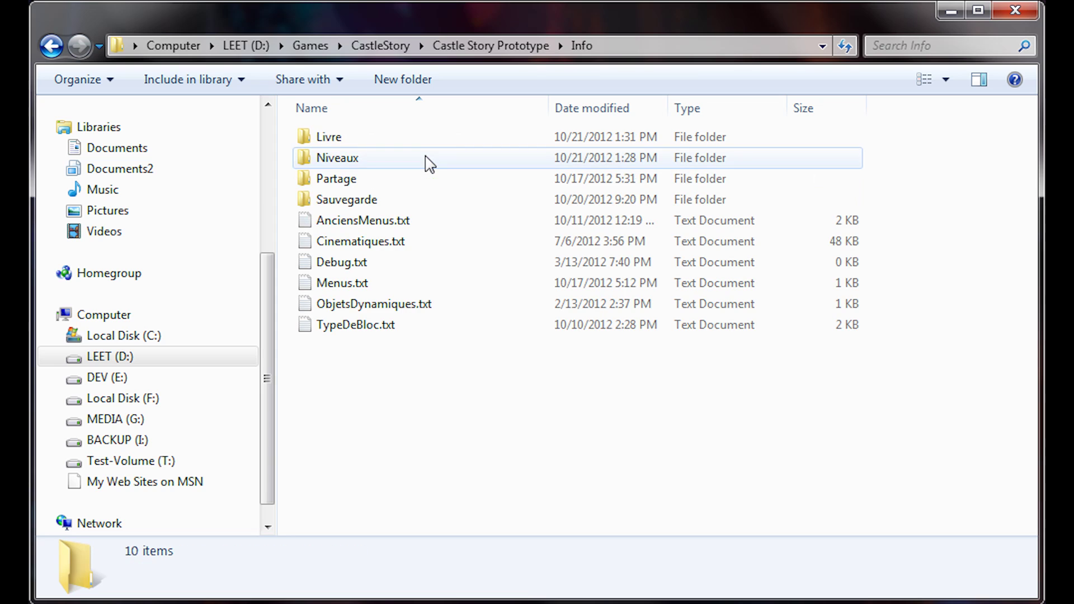
pyautogui.doubleClick(407, 146)
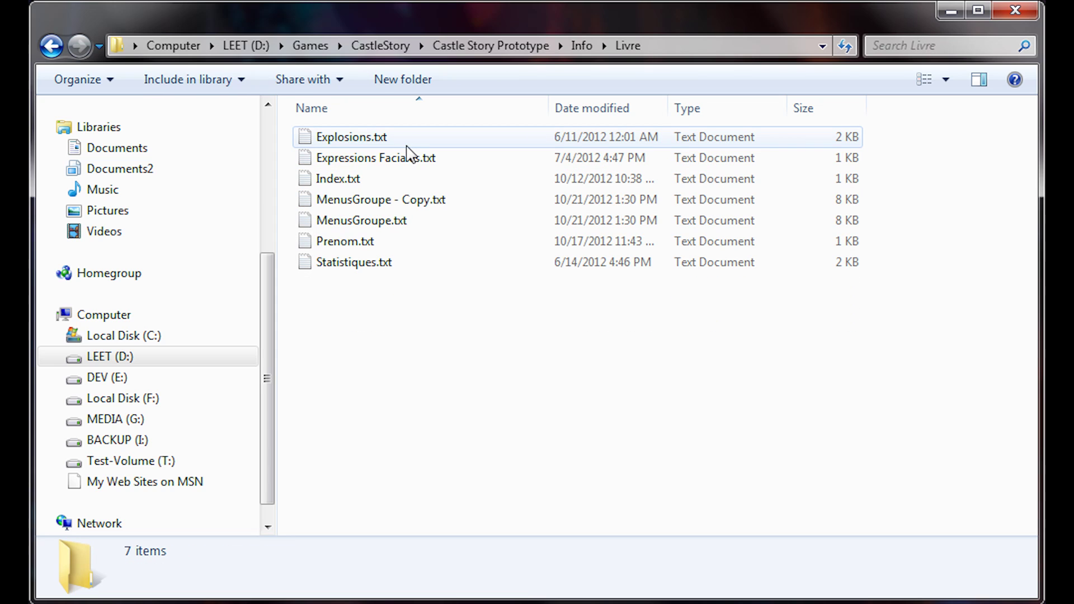
# - Open MenusGroupe.txt in Notepad and stretch the window taller
pyautogui.click(436, 227)
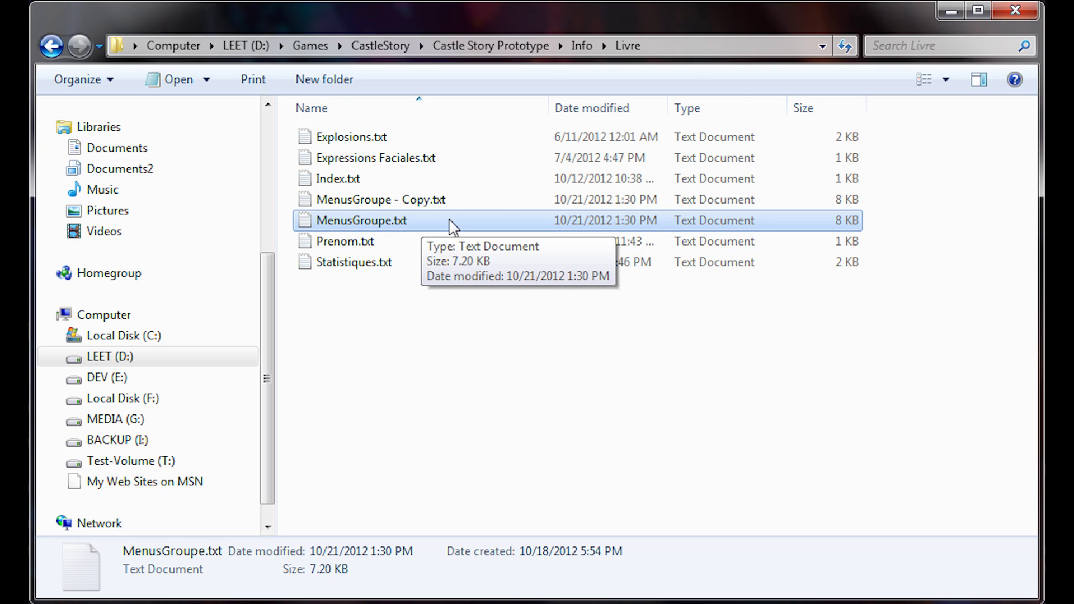
pyautogui.click(451, 230)
pyautogui.click(418, 222)
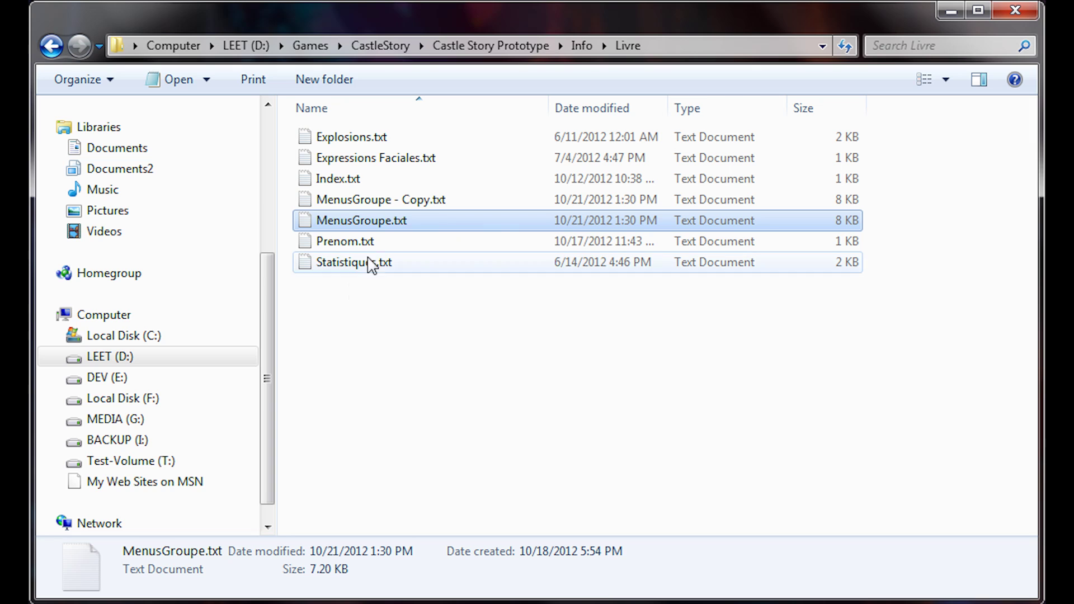
pyautogui.click(390, 203)
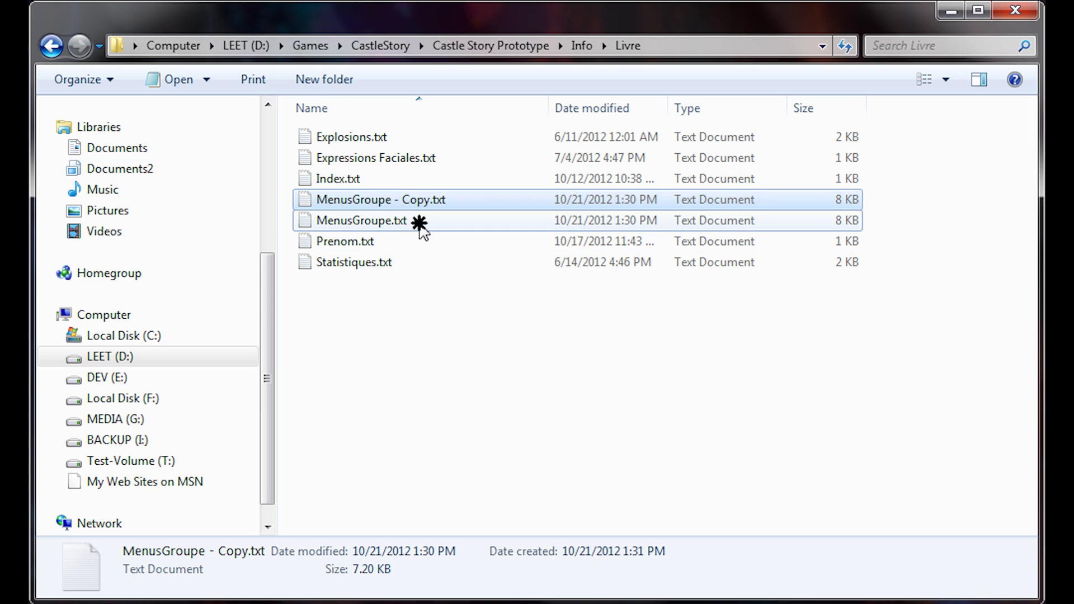
pyautogui.click(418, 220)
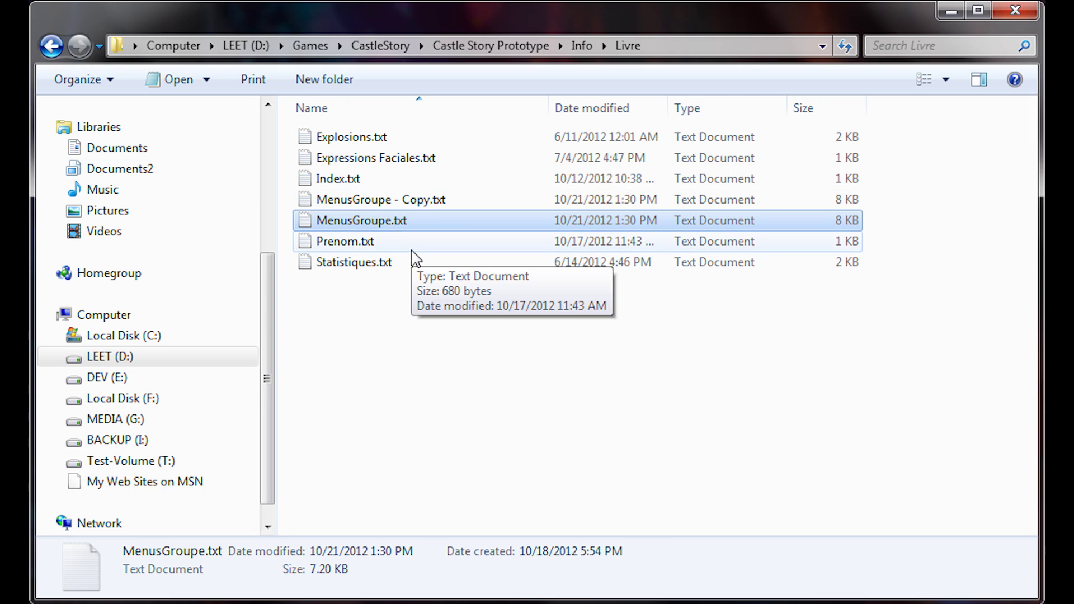
pyautogui.doubleClick(367, 224)
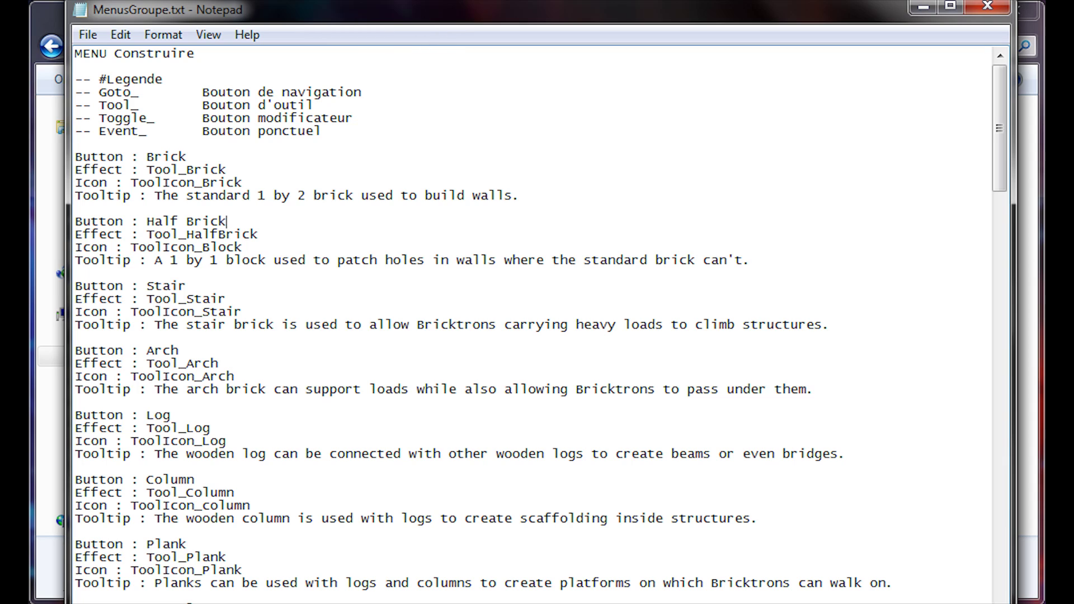
pyautogui.moveTo(540, 601)
pyautogui.mouseDown()
pyautogui.moveTo(539, 587)
pyautogui.moveTo(548, 594)
pyautogui.mouseUp()
# - Go to the Door entry below Brick and clear the starts of its lines
pyautogui.click(431, 209)
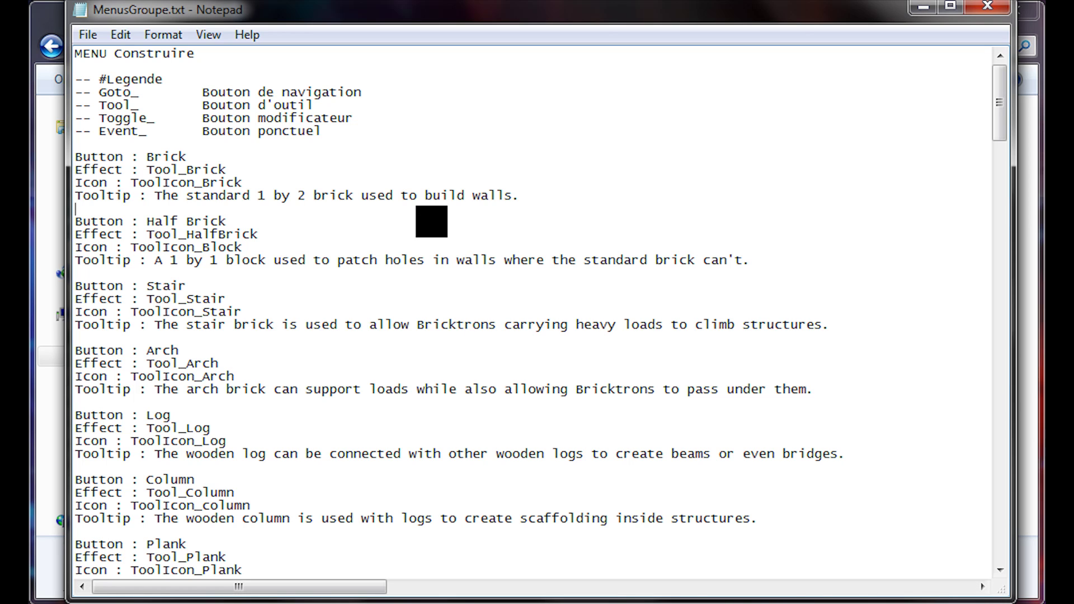
pyautogui.scroll(-15, 431, 221)
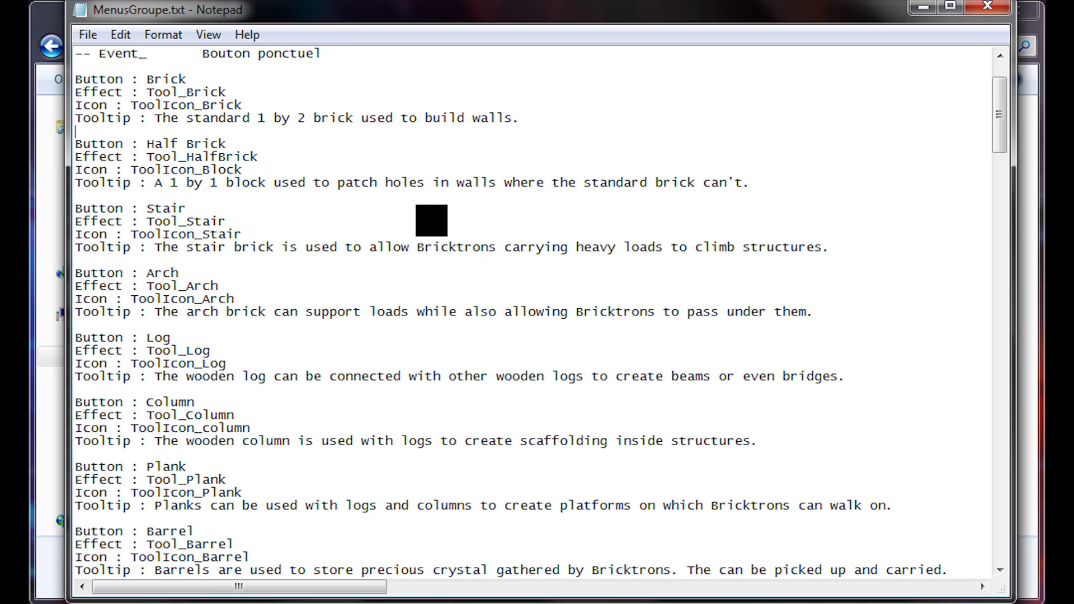
pyautogui.scroll(15, 432, 221)
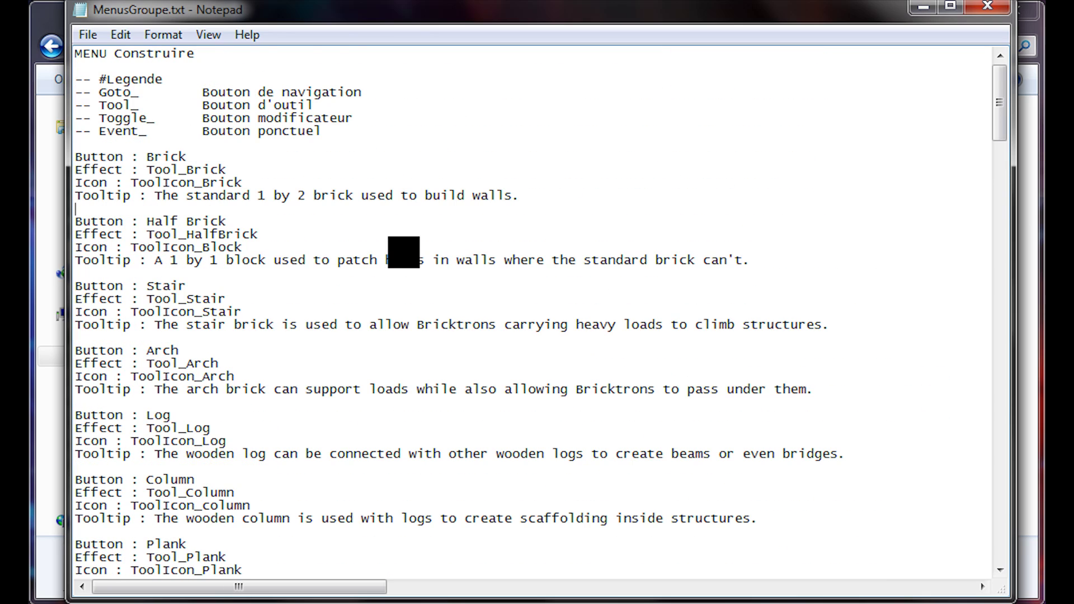
pyautogui.scroll(-8, 403, 252)
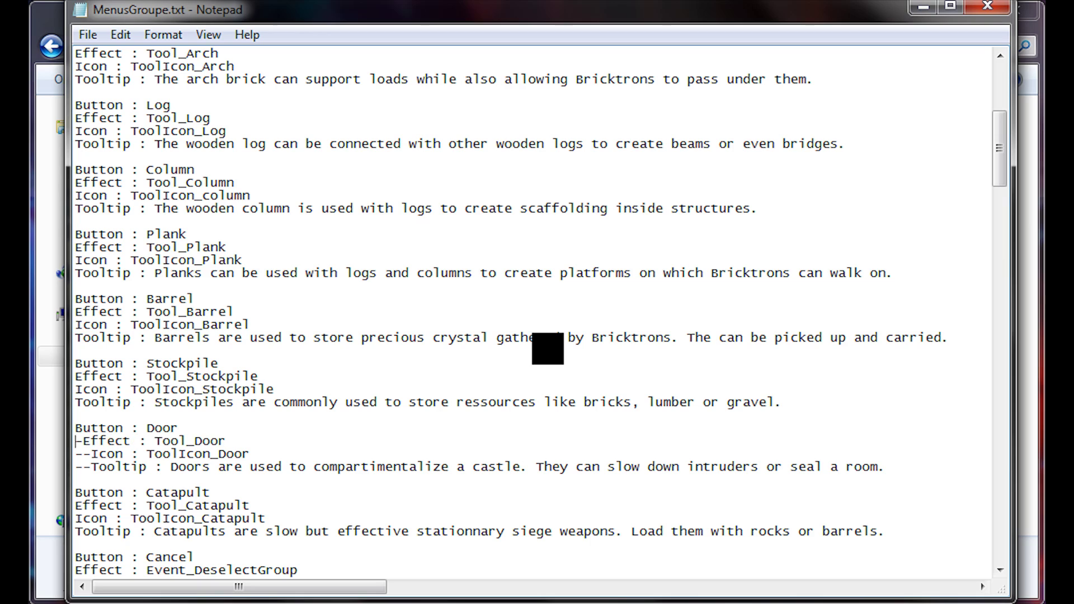
pyautogui.press('Delete')
pyautogui.press('Delete')
pyautogui.press('Down')
pyautogui.press('Delete')
pyautogui.press('Delete')
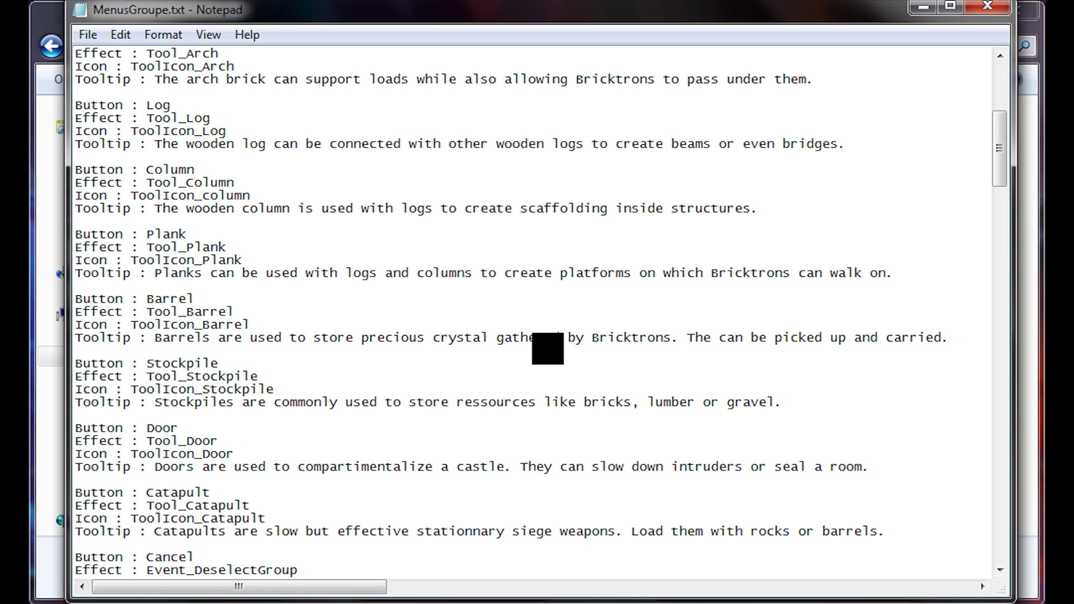
# - Prefix each of the four Door button lines with -- to comment them out
pyautogui.write('--')
pyautogui.press('Up')
pyautogui.press('Home')
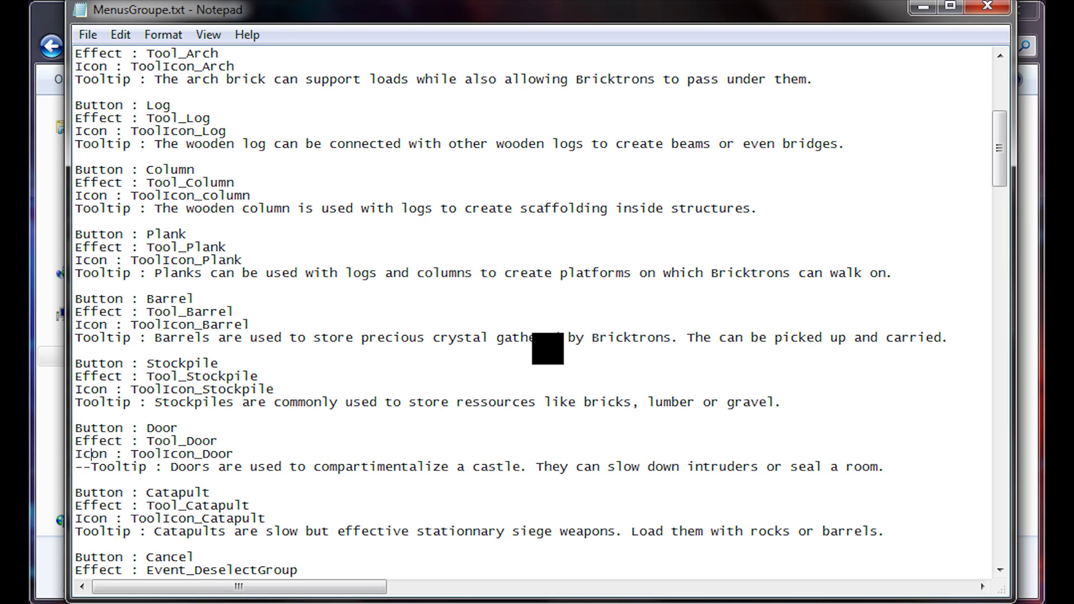
pyautogui.write('--')
pyautogui.press('Up')
pyautogui.press('Home')
pyautogui.write('--')
pyautogui.press('Up')
pyautogui.press('Home')
pyautogui.write('--')
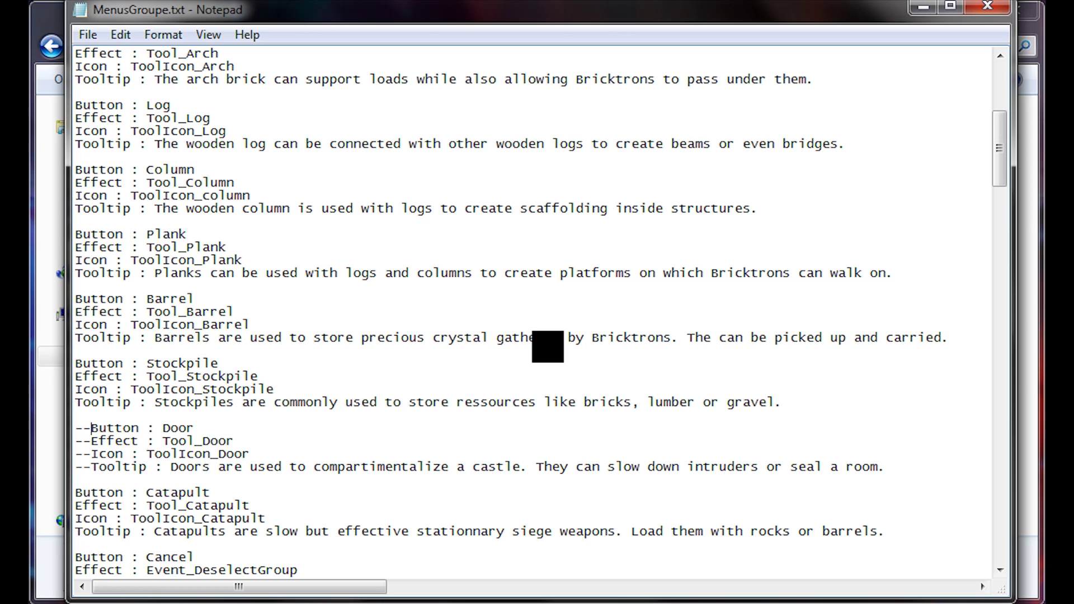
pyautogui.scroll(-2, 537, 313)
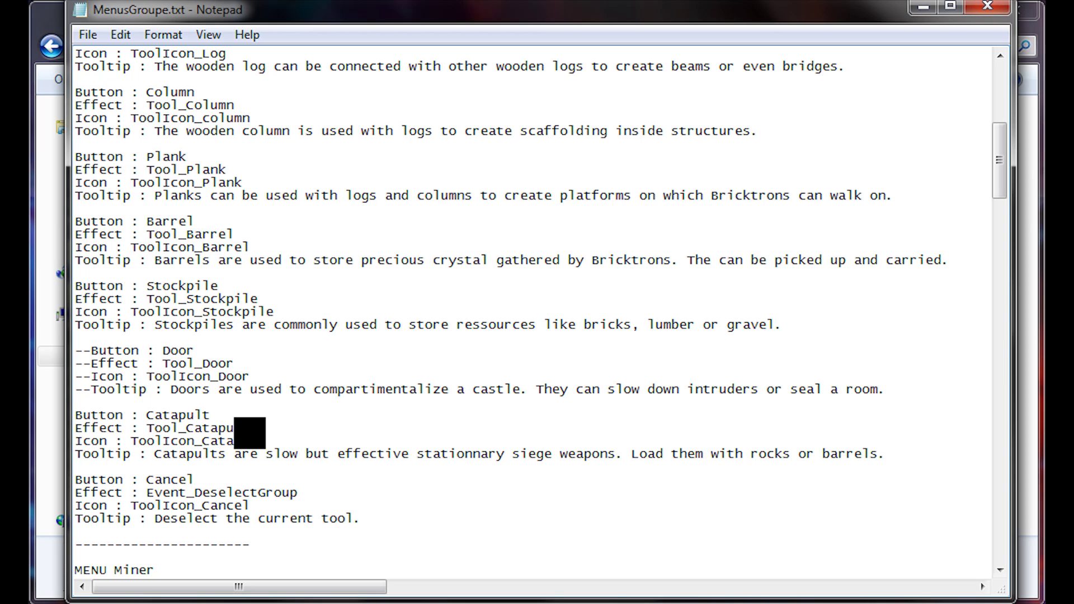
# - Search the file for 'editeur' to reach the MENU Editeur section, then close the search
pyautogui.scroll(-10, 134, 311)
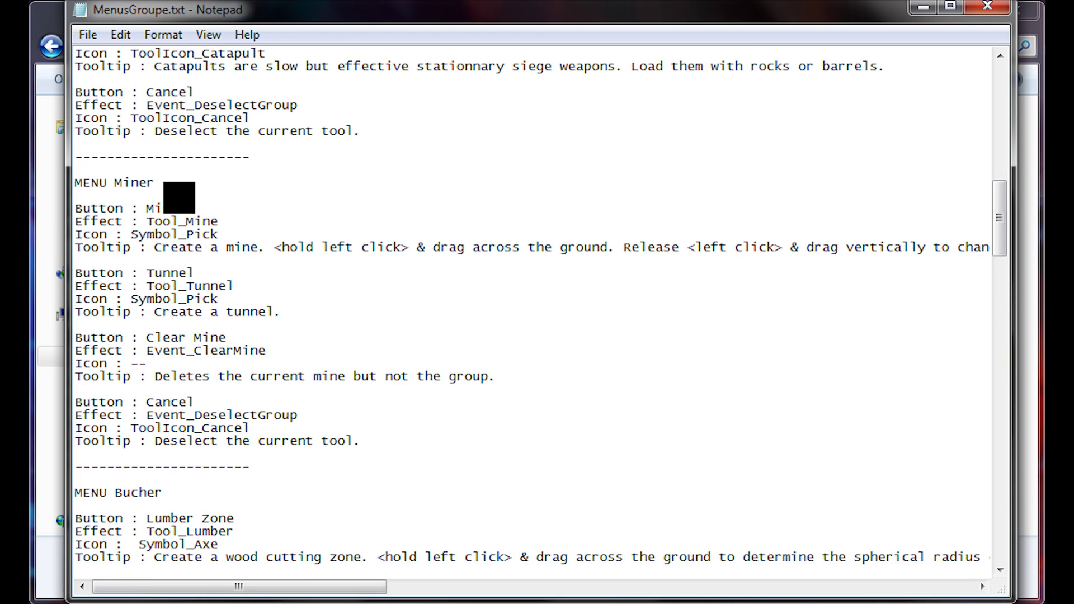
pyautogui.scroll(-18, 179, 197)
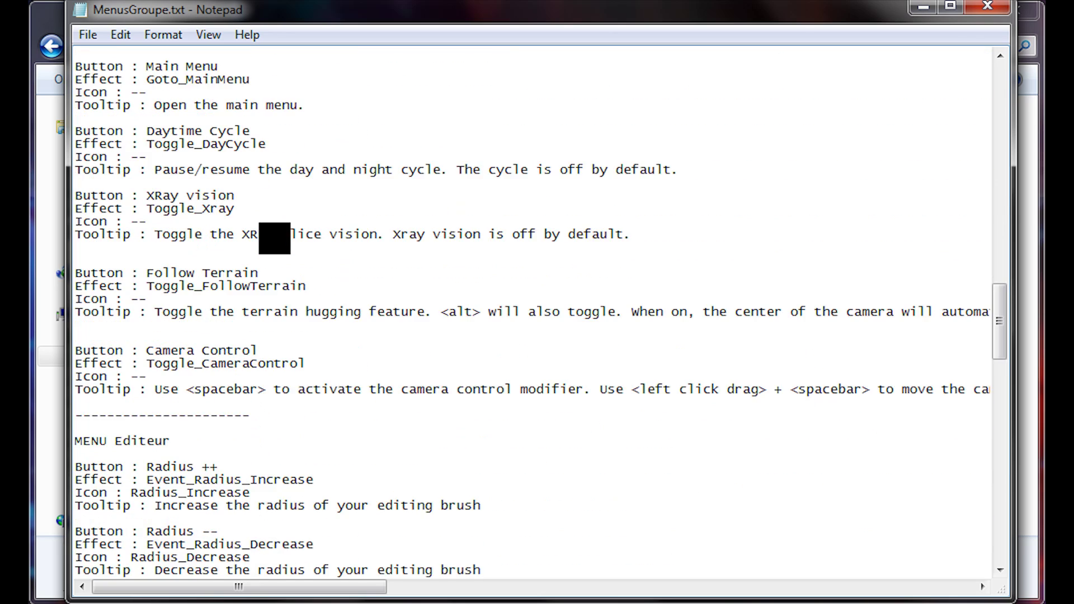
pyautogui.scroll(-13, 274, 238)
pyautogui.scroll(6, 274, 238)
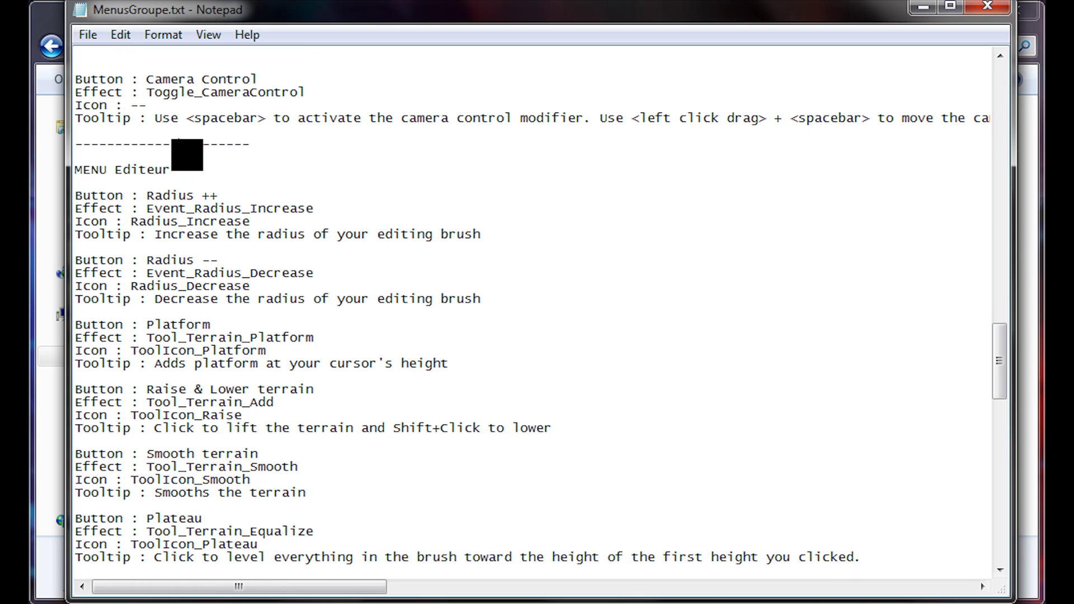
pyautogui.hotkey('ctrl', 'Home')
pyautogui.hotkey('ctrl', 'f')
pyautogui.write('editeur')
pyautogui.press('Return')
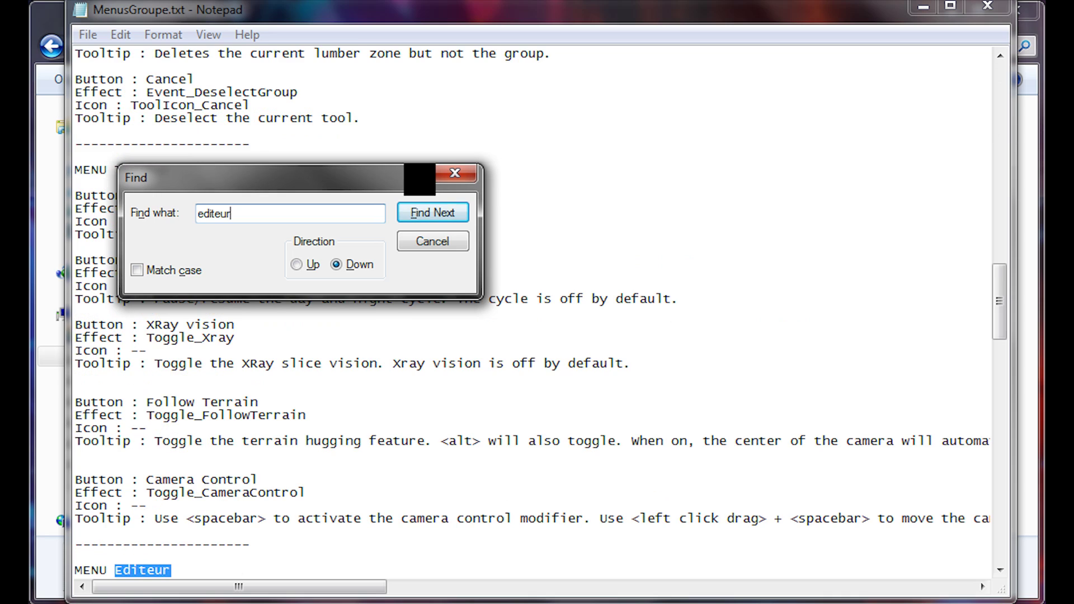
pyautogui.click(419, 243)
# - Scroll down to the MENU Debug heading and select the tool entries above it
pyautogui.scroll(-11, 391, 330)
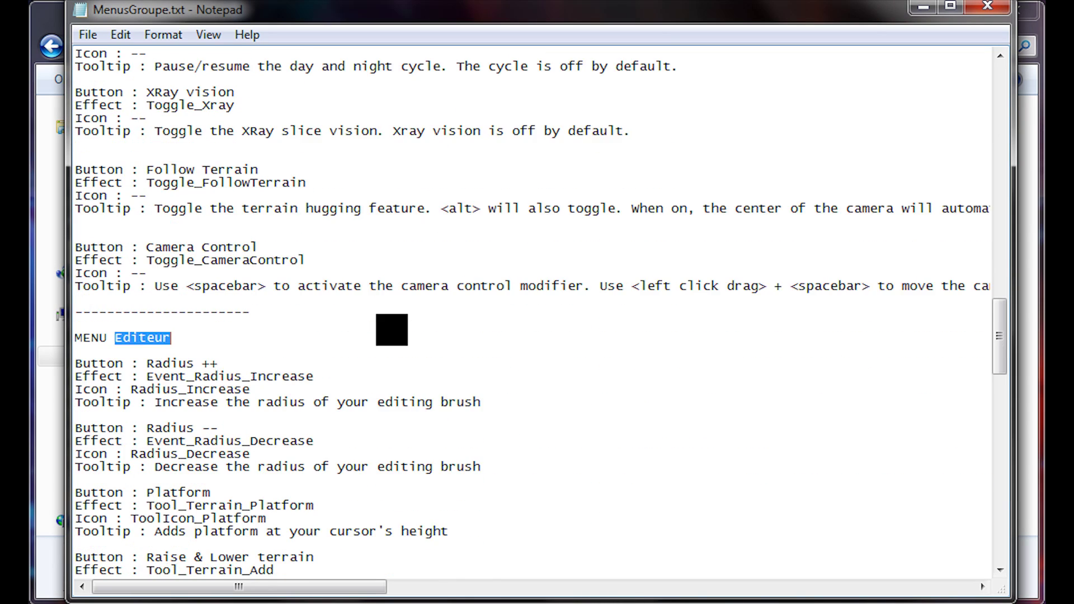
pyautogui.scroll(-2, 391, 330)
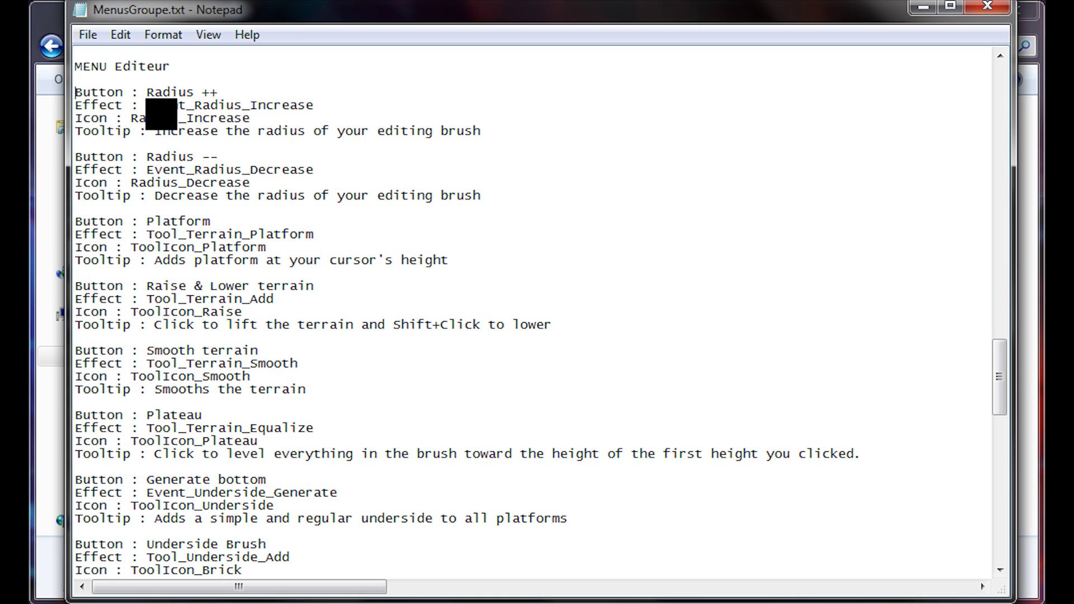
pyautogui.scroll(-6, 161, 114)
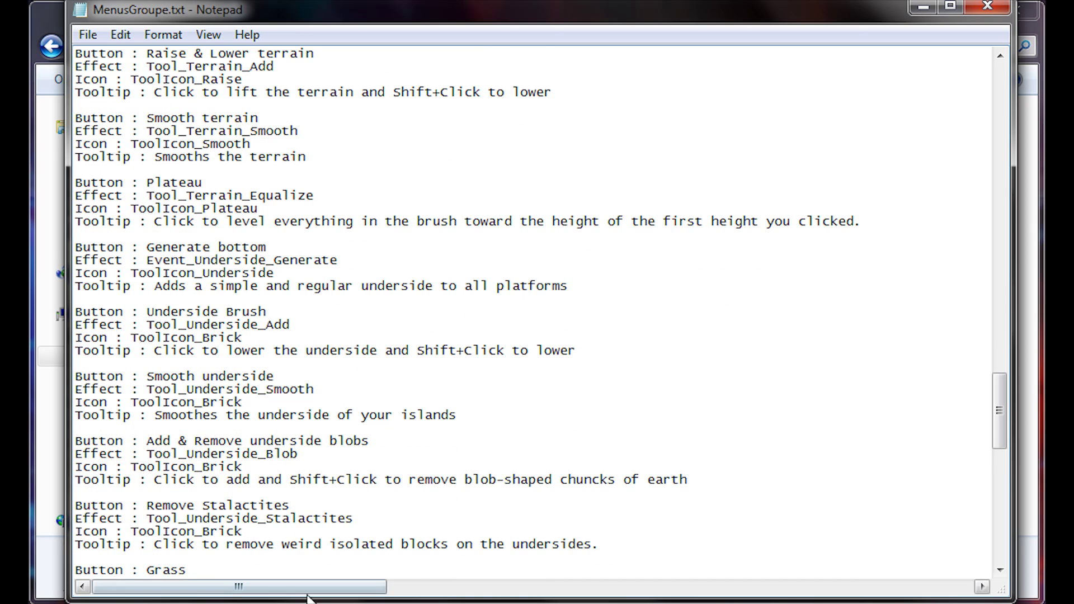
pyautogui.scroll(-9, 392, 330)
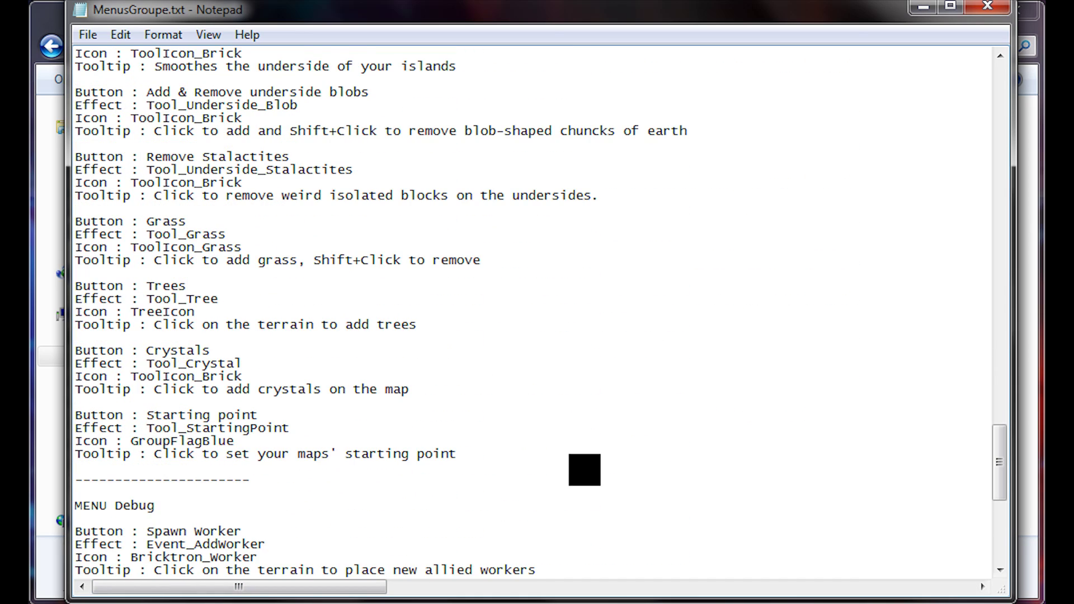
pyautogui.scroll(-5, 504, 448)
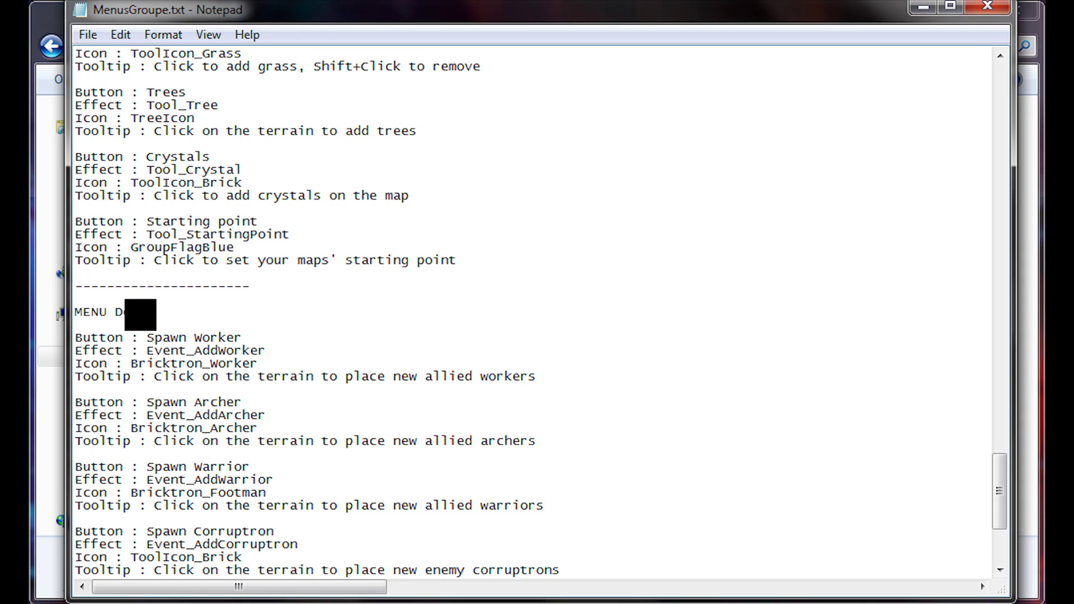
pyautogui.hotkey('shift', 'End')
pyautogui.press('Home')
pyautogui.hotkey('shift', 'Home')
pyautogui.moveTo(497, 251); pyautogui.dragTo(479, 147)
# - Select the Grass, Trees and Crystals button entries for copying
pyautogui.click(479, 147)
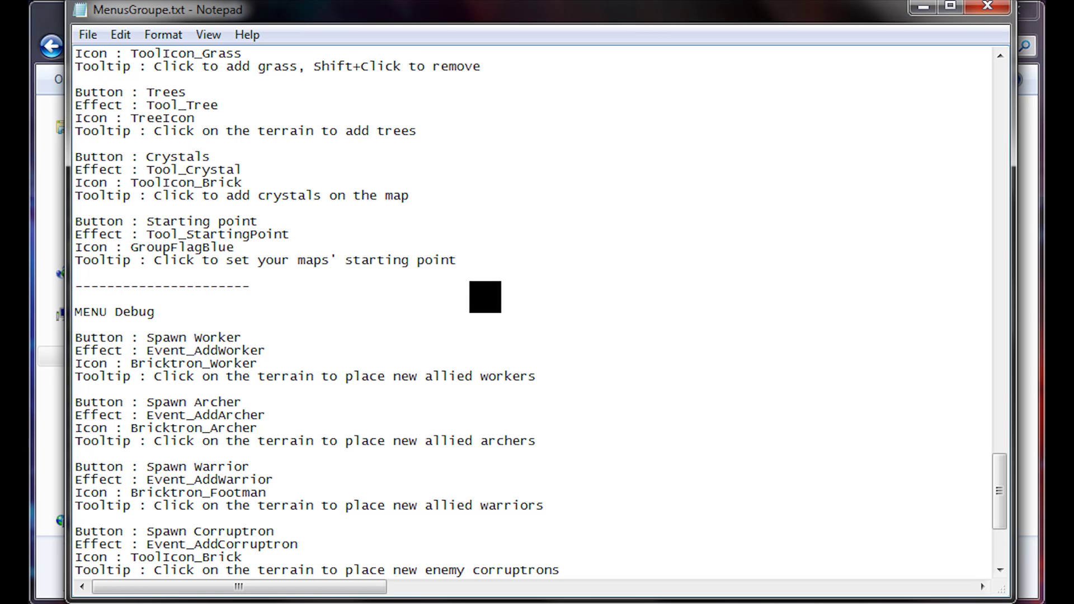
pyautogui.click(171, 454)
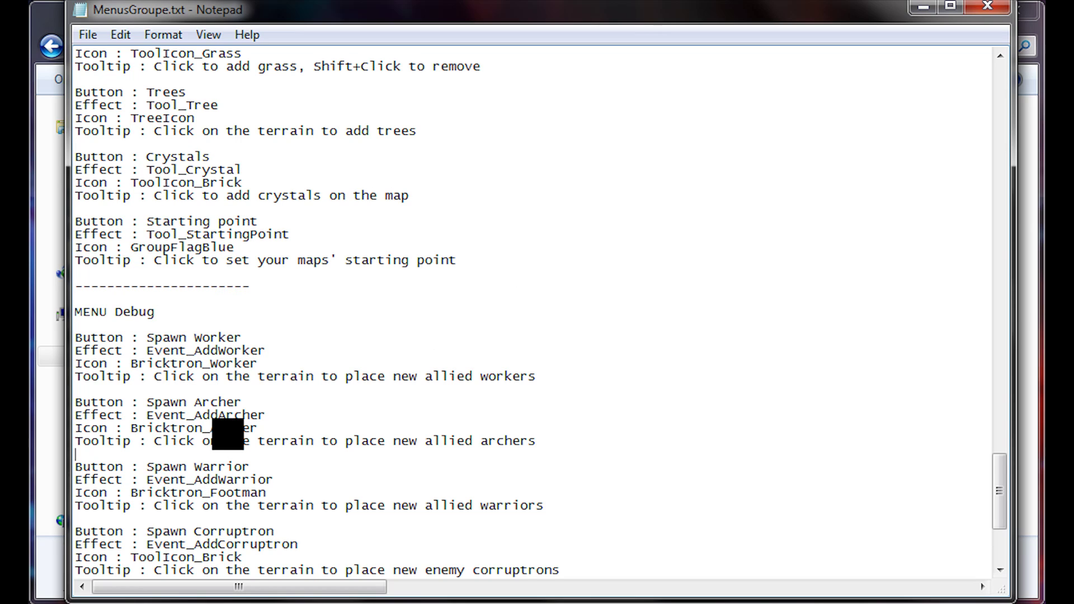
pyautogui.click(310, 98)
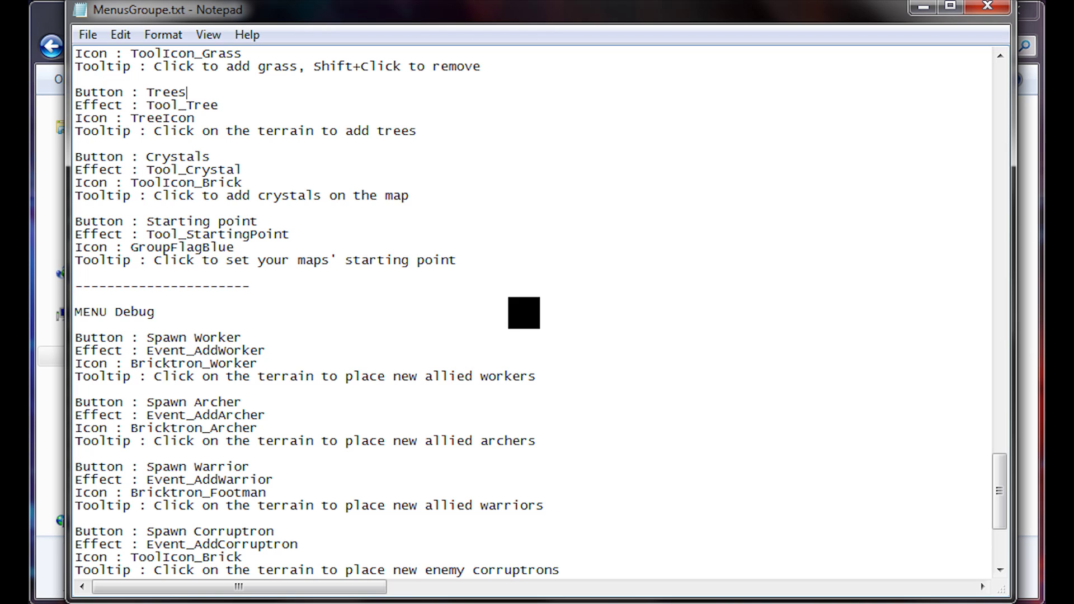
pyautogui.click(541, 247)
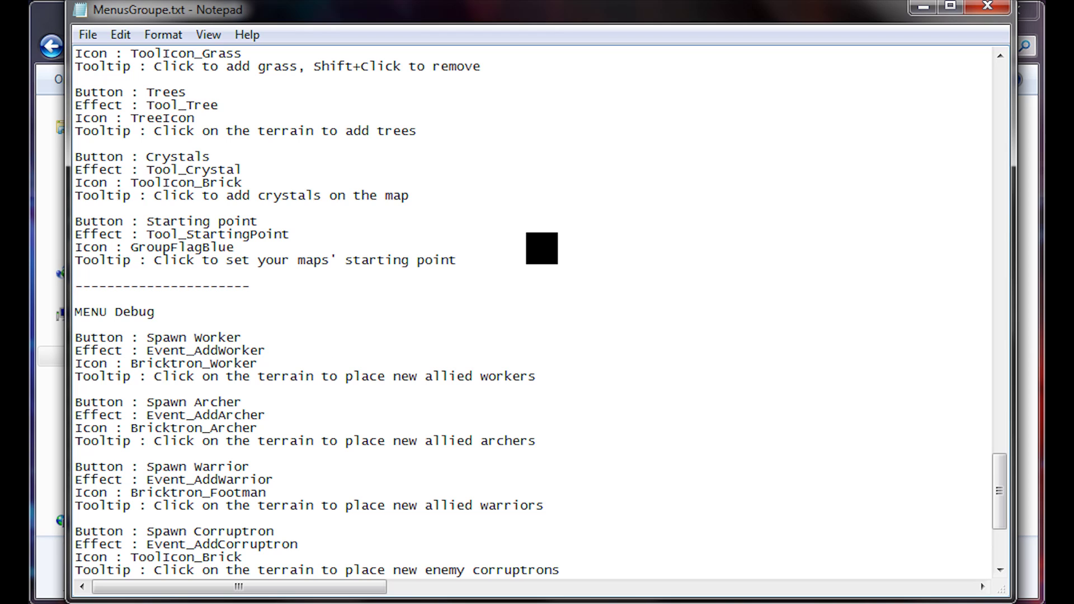
pyautogui.scroll(7, 542, 247)
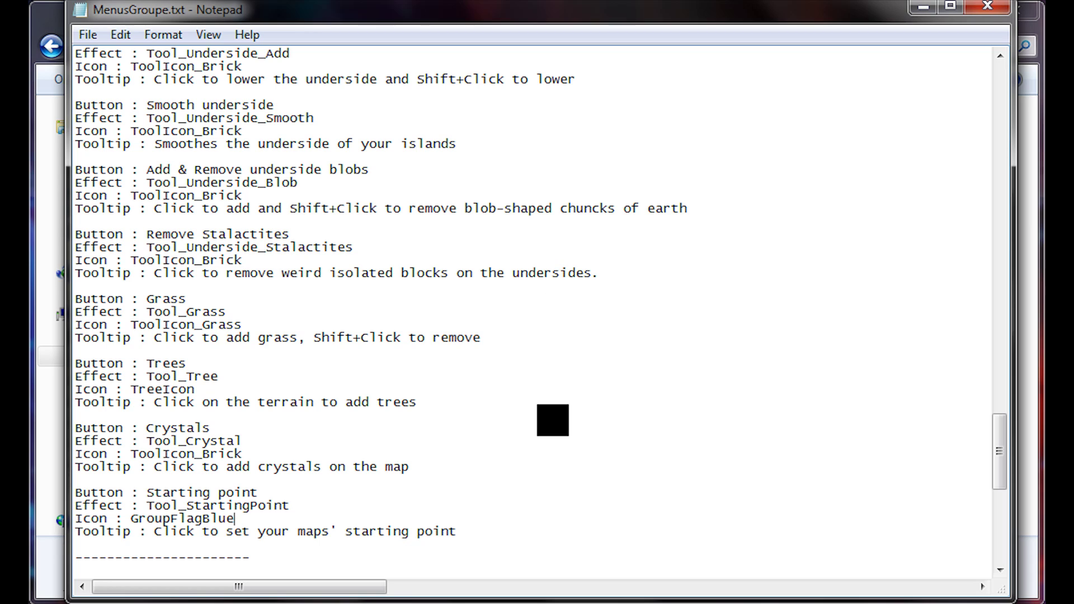
pyautogui.click(451, 409)
pyautogui.moveTo(461, 469); pyautogui.dragTo(62, 296)
pyautogui.hotkey('ctrl', 'c')
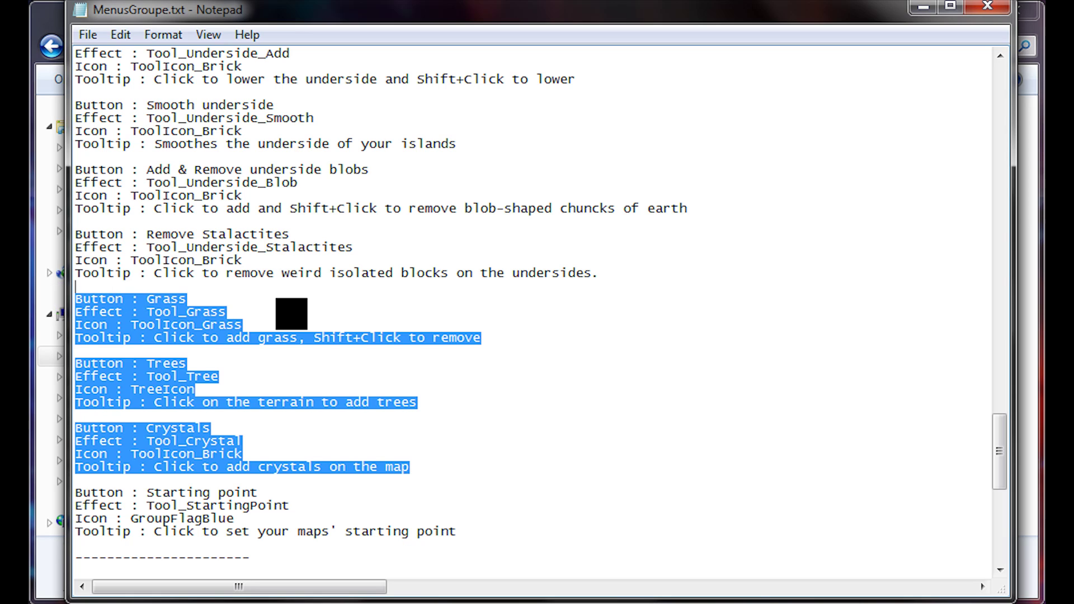
# - Paste the entries after Spawn Ball at the end of MENU Debug and remove the extra blank line
pyautogui.scroll(-12, 336, 321)
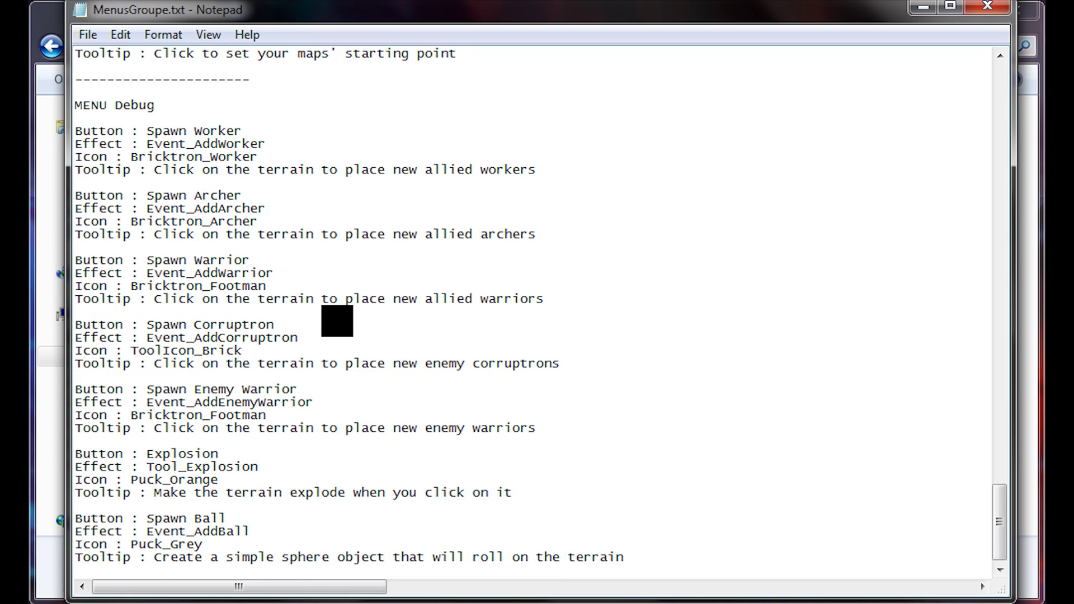
pyautogui.click(726, 577)
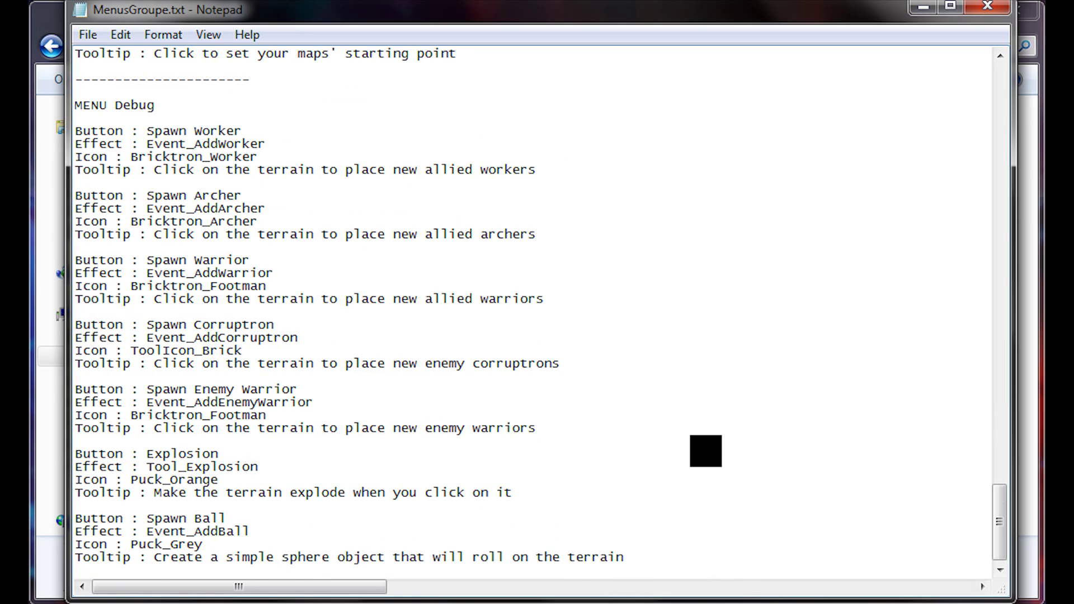
pyautogui.hotkey('ctrl', 'v')
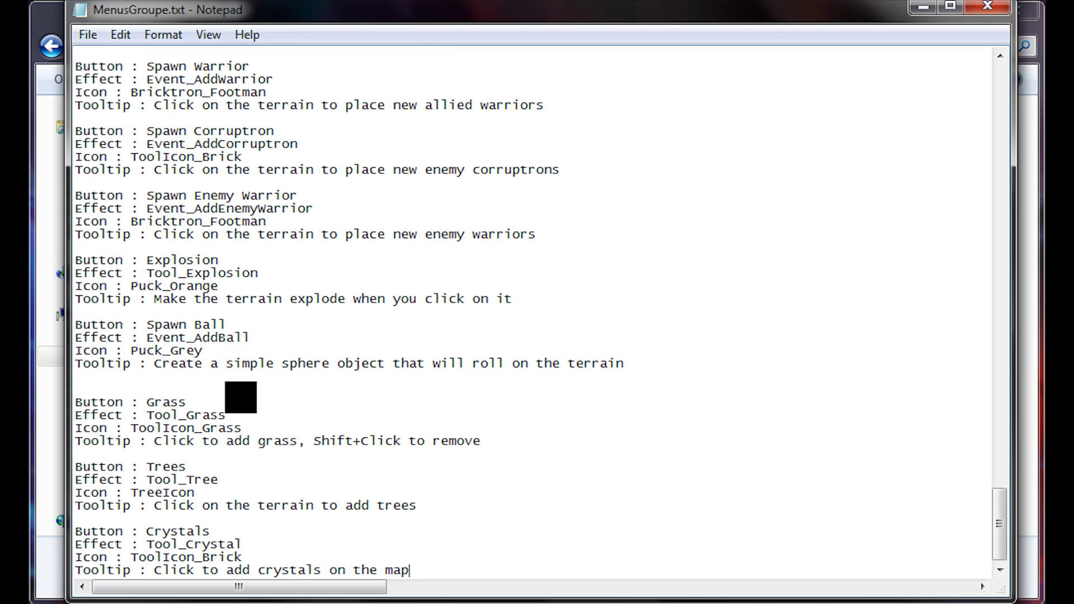
pyautogui.click(230, 394)
pyautogui.press('Delete')
# - Review the edited file from top to end, then close Notepad
pyautogui.scroll(20, 230, 394)
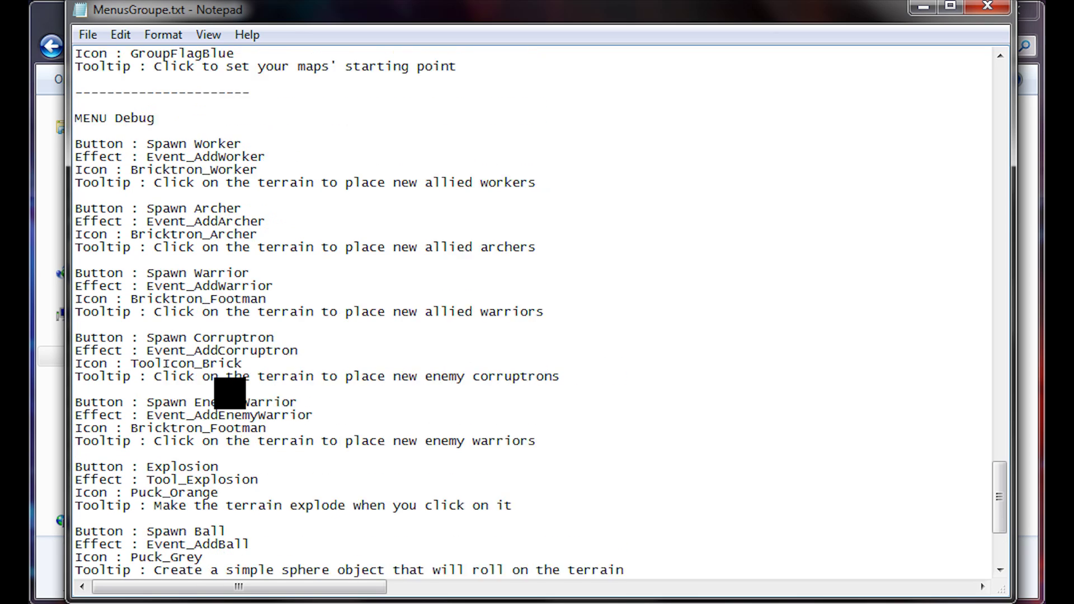
pyautogui.scroll(3, 230, 394)
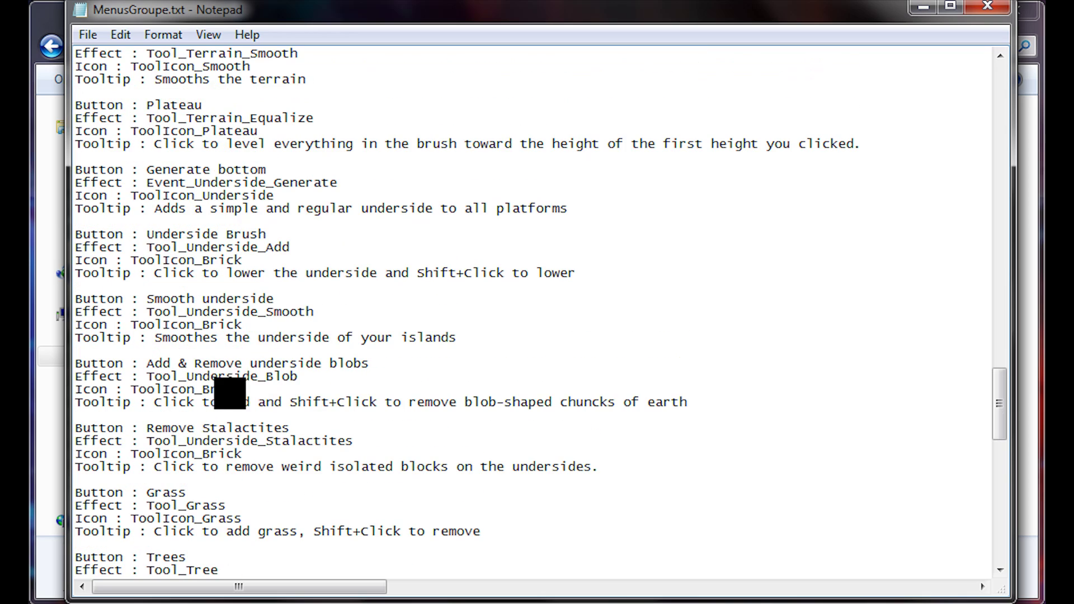
pyautogui.click(384, 261)
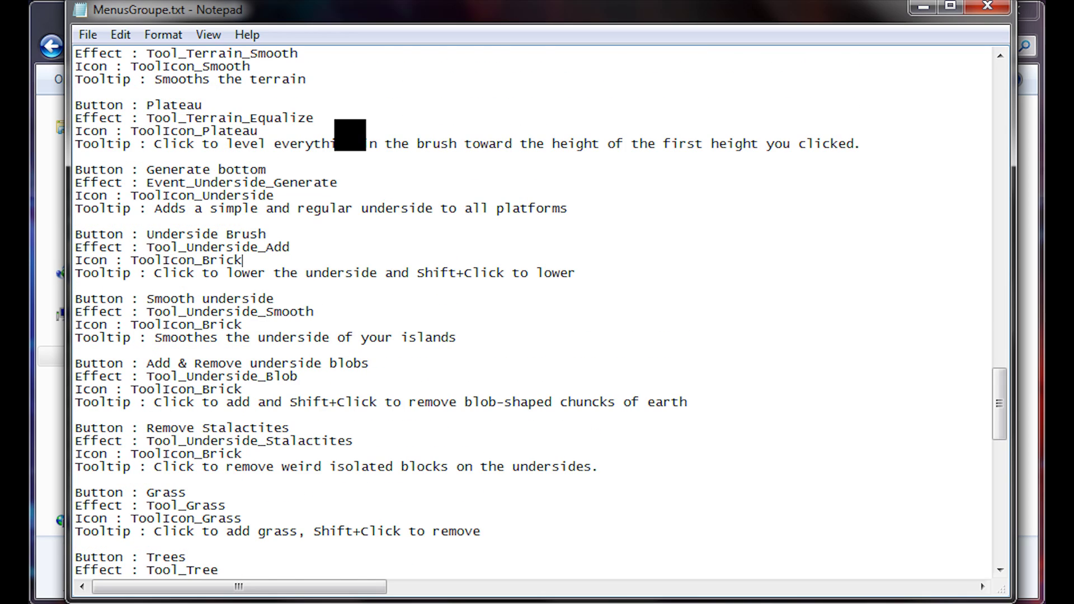
pyautogui.scroll(2, 352, 134)
pyautogui.scroll(2, 361, 179)
pyautogui.scroll(2, 361, 181)
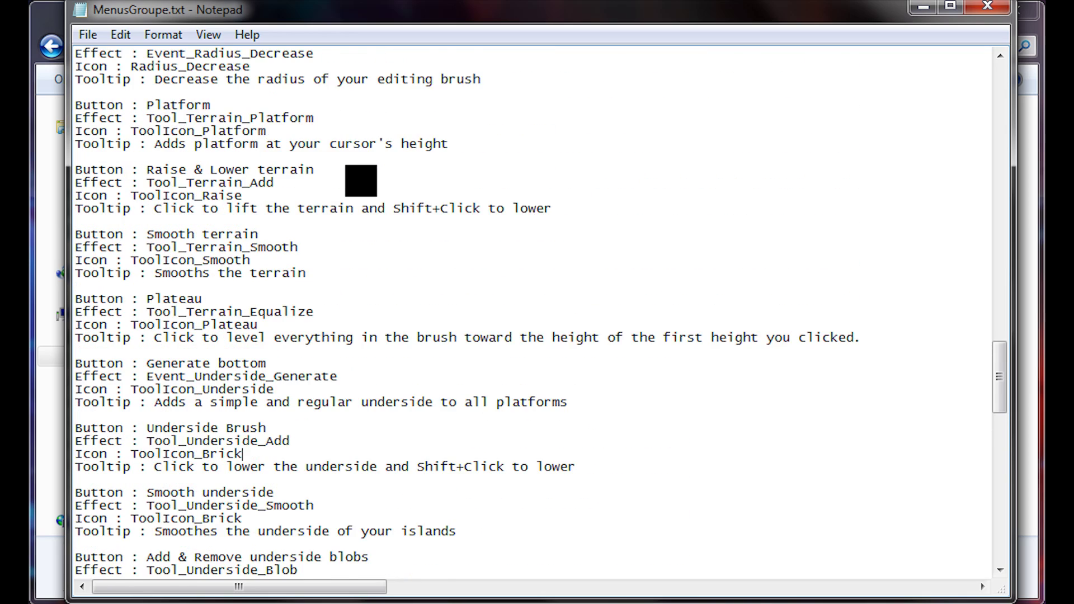
pyautogui.scroll(1, 540, 313)
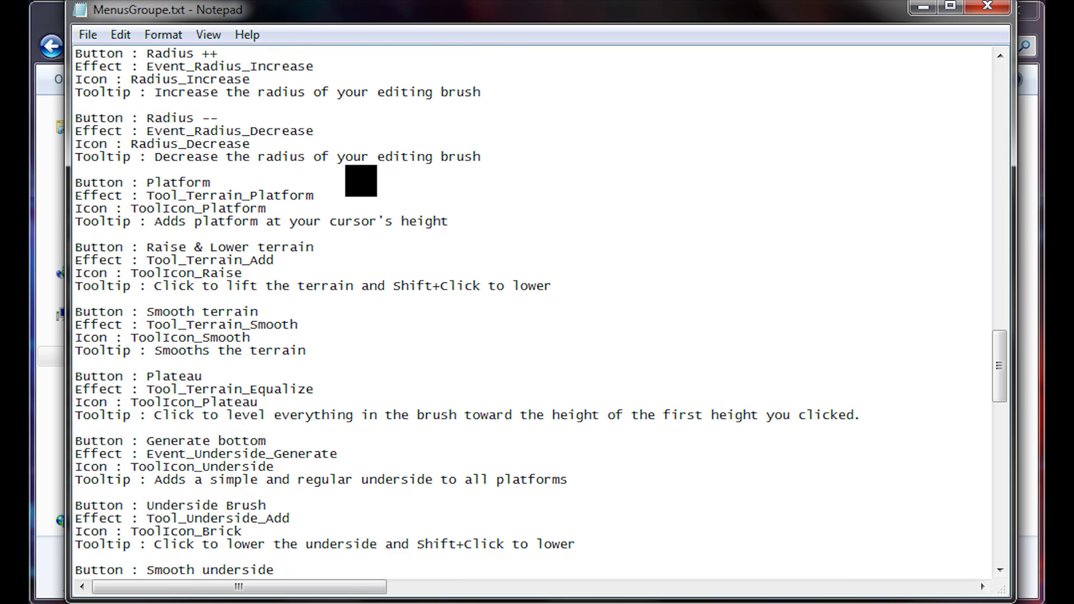
pyautogui.hotkey('ctrl', 'End')
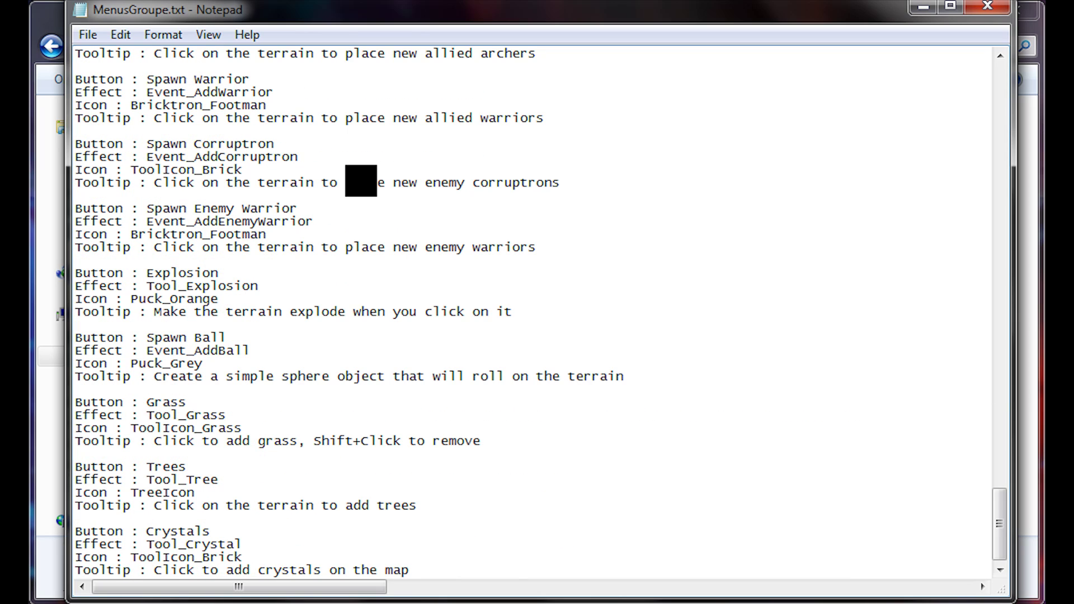
pyautogui.click(36, 280)
# - Marquee-select all seven text files in the Livre folder
pyautogui.moveTo(695, 451); pyautogui.dragTo(336, 133)
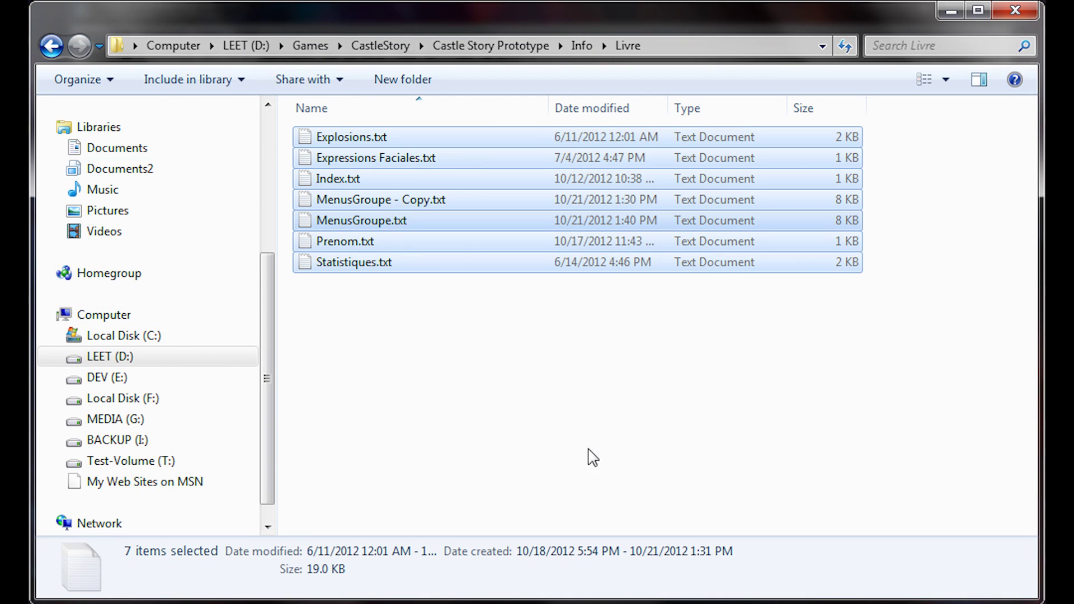
pyautogui.moveTo(528, 439); pyautogui.dragTo(357, 133)
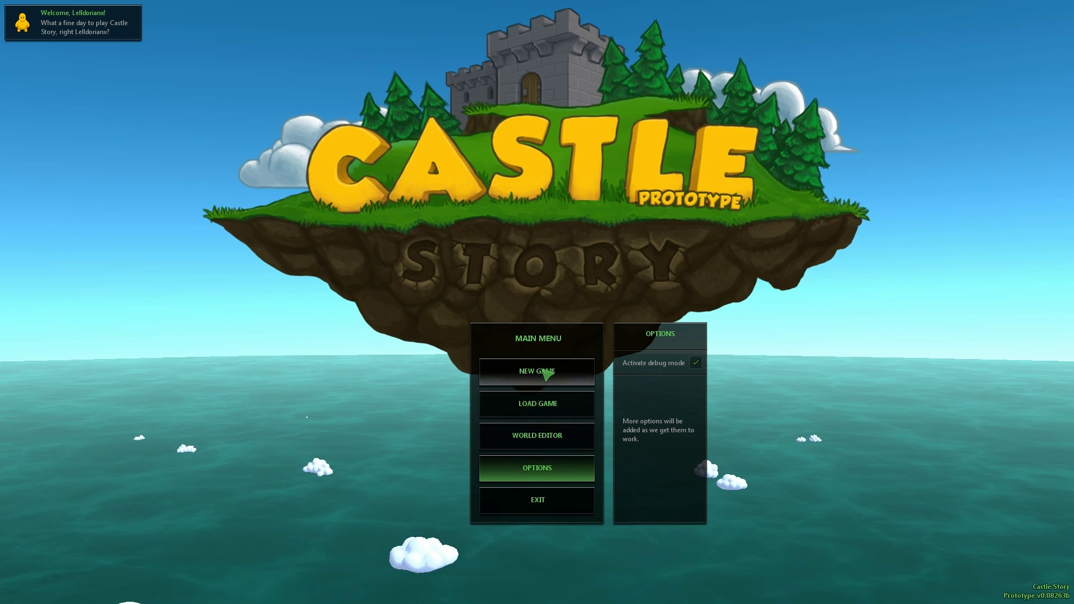
# - Start a new game on Prototype Island and box-select all five workers
pyautogui.click(567, 378)
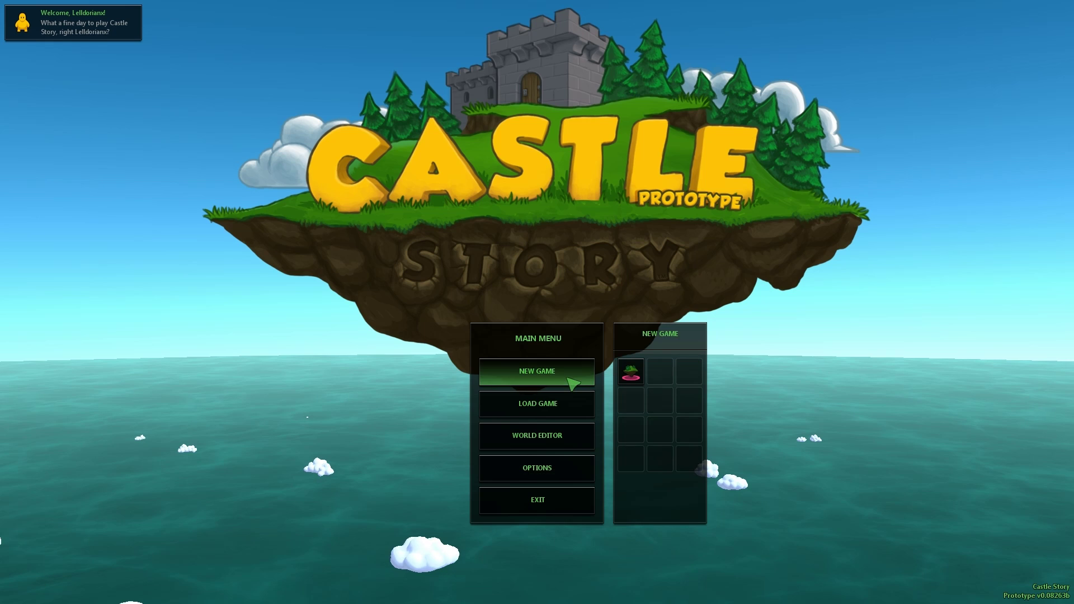
pyautogui.click(636, 372)
pyautogui.moveTo(315, 66); pyautogui.dragTo(811, 407)
# - Pan around the island with WASD and open the construction tools panel
pyautogui.press('s')
pyautogui.press('a')
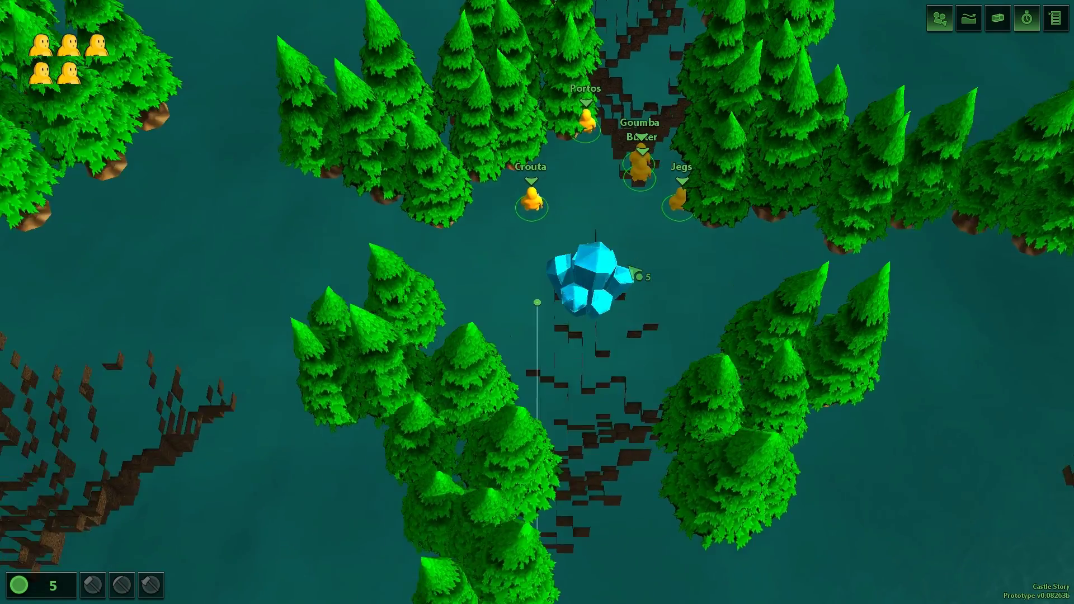
pyautogui.press('w')
pyautogui.press('d')
pyautogui.press('s')
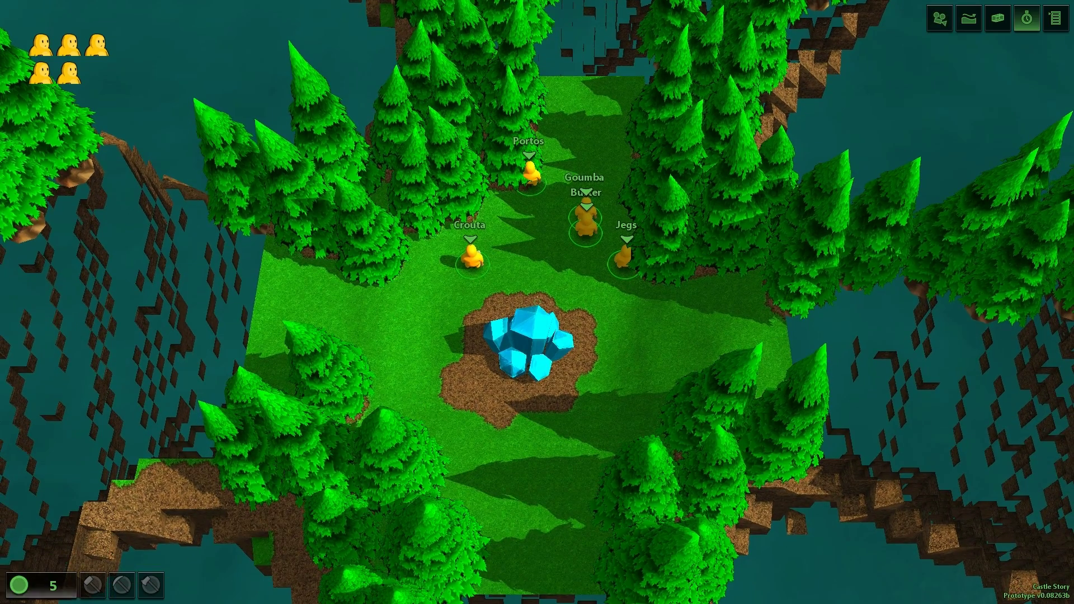
pyautogui.click(151, 584)
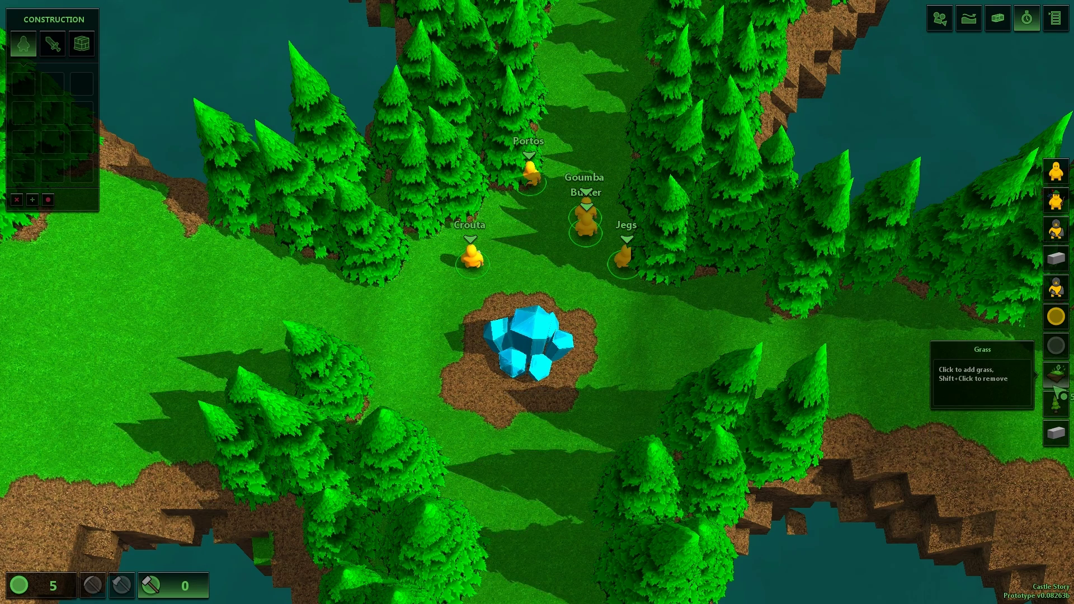
# - Pick the Grass tool and paint two strips of grass over the dirt rim above the water
pyautogui.press('a')
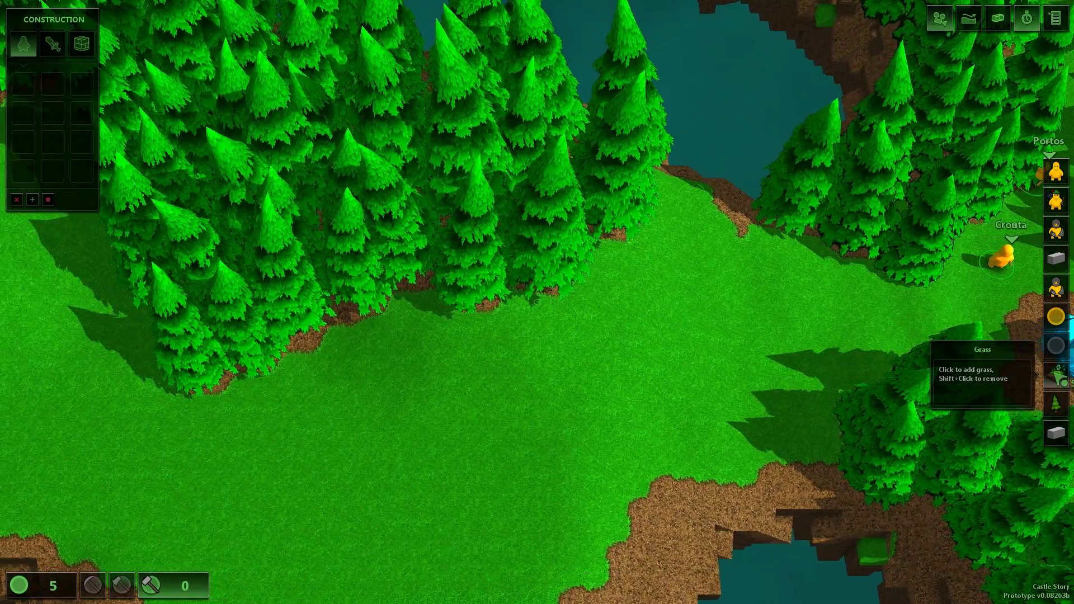
pyautogui.click(1051, 371)
pyautogui.click(1056, 374)
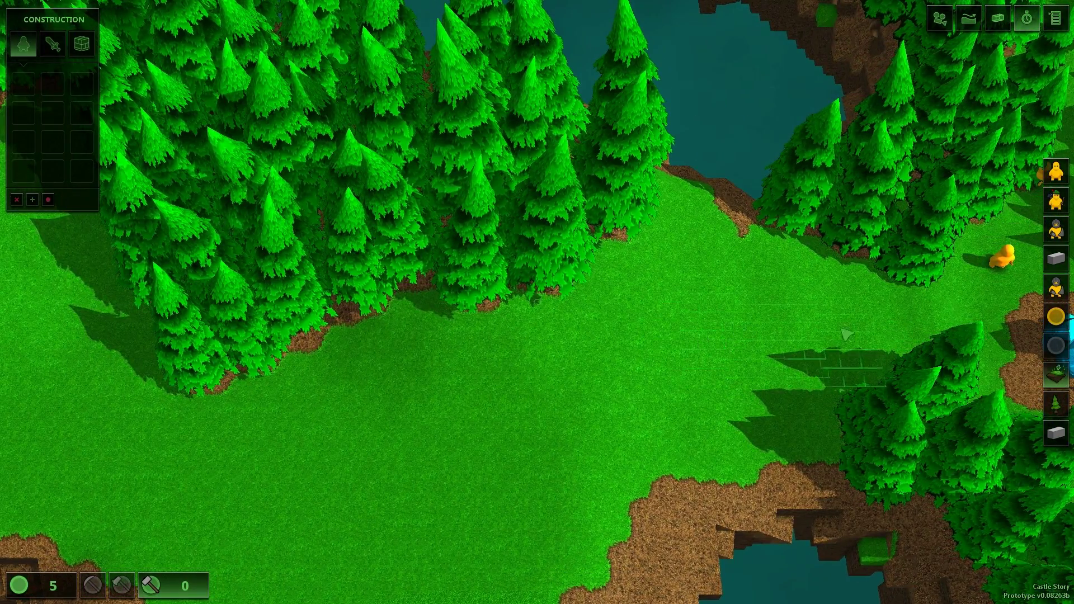
pyautogui.press('a')
pyautogui.press('s')
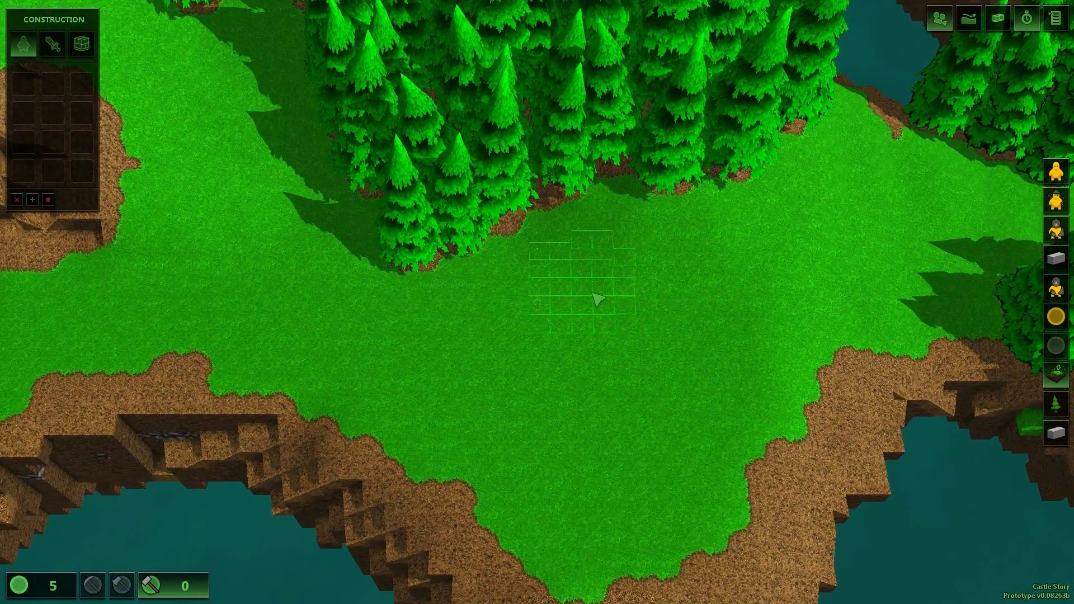
pyautogui.press('a')
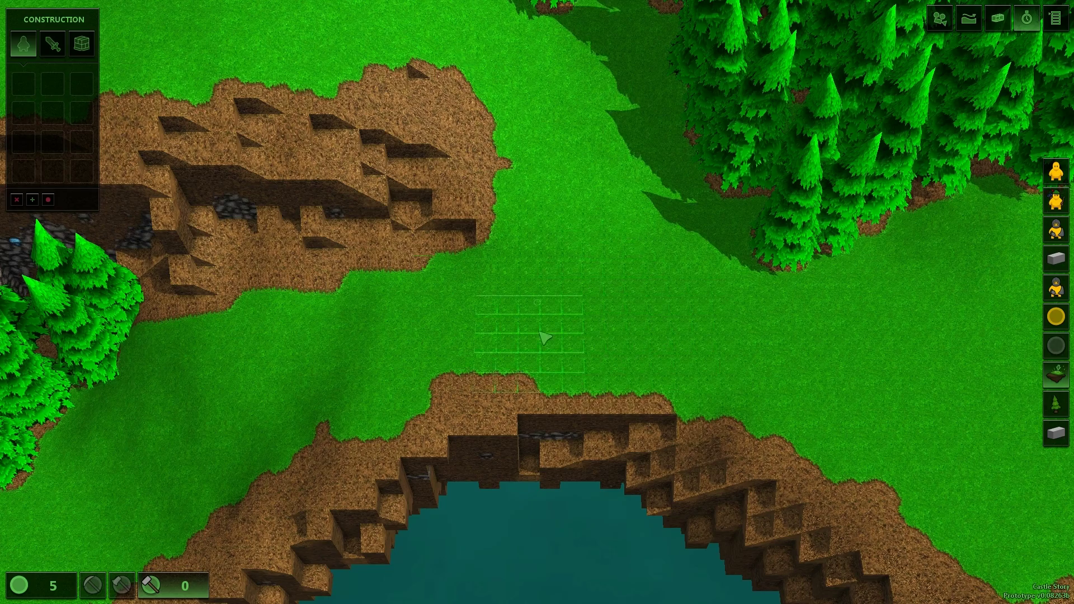
pyautogui.moveTo(487, 384)
pyautogui.mouseDown()
pyautogui.moveTo(608, 405)
pyautogui.moveTo(584, 394)
pyautogui.mouseUp()
pyautogui.moveTo(428, 414)
pyautogui.mouseDown()
pyautogui.moveTo(565, 436)
pyautogui.moveTo(644, 416)
pyautogui.mouseUp()
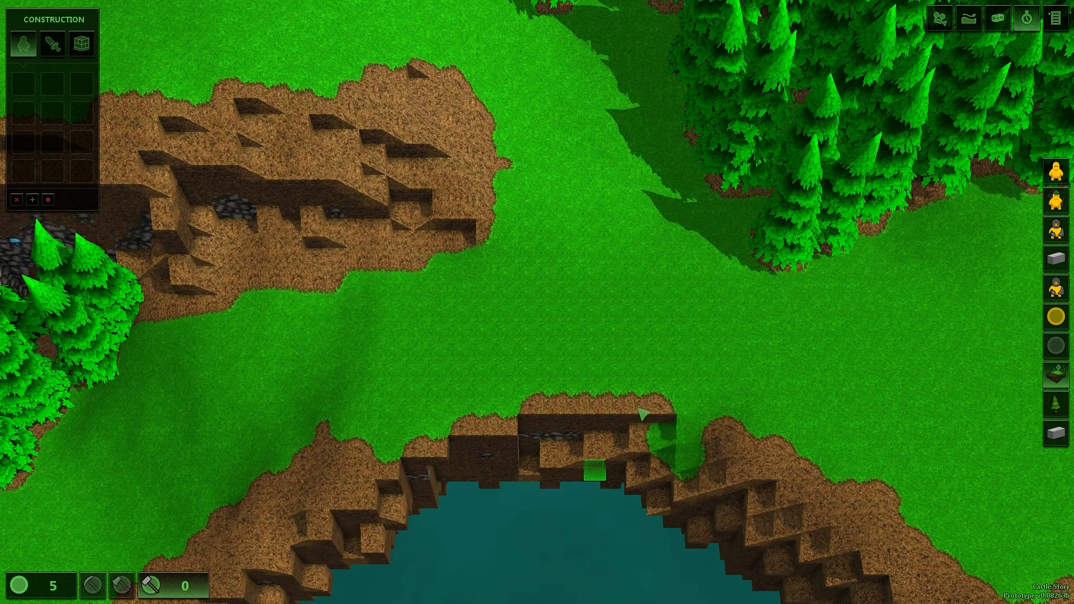
# - Replace the front tree and the forest's centre with open grass
pyautogui.press('w')
pyautogui.press('d')
pyautogui.click(452, 377)
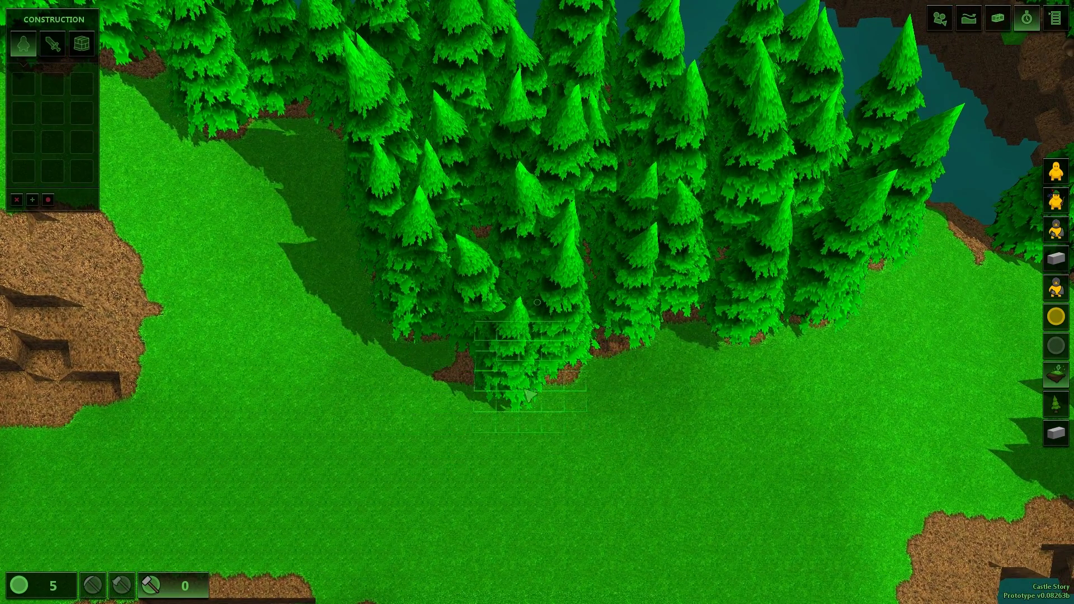
pyautogui.moveTo(531, 396)
pyautogui.mouseDown()
pyautogui.moveTo(570, 302)
pyautogui.moveTo(443, 304)
pyautogui.moveTo(518, 216)
pyautogui.moveTo(640, 278)
pyautogui.moveTo(721, 240)
pyautogui.moveTo(652, 167)
pyautogui.moveTo(748, 268)
pyautogui.moveTo(829, 270)
pyautogui.moveTo(757, 125)
pyautogui.moveTo(498, 129)
pyautogui.moveTo(606, 249)
pyautogui.moveTo(673, 297)
pyautogui.moveTo(587, 199)
pyautogui.moveTo(637, 283)
pyautogui.mouseUp()
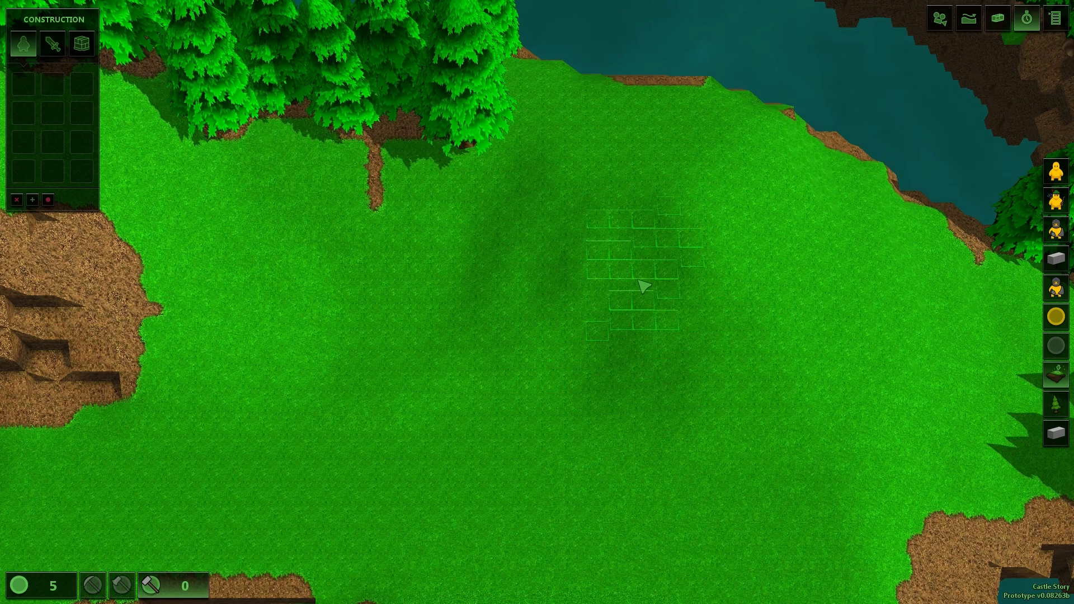
# - Switch to the Tree tool and plant seven pine trees on the cleared grass
pyautogui.press('s')
pyautogui.press('d')
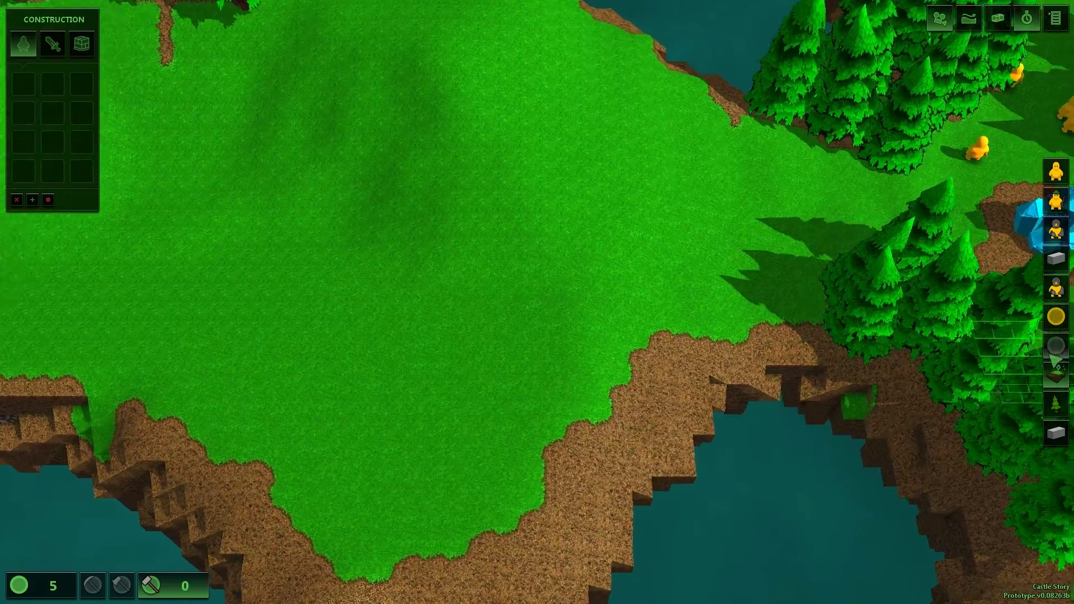
pyautogui.press('w')
pyautogui.click(1055, 404)
pyautogui.press('a')
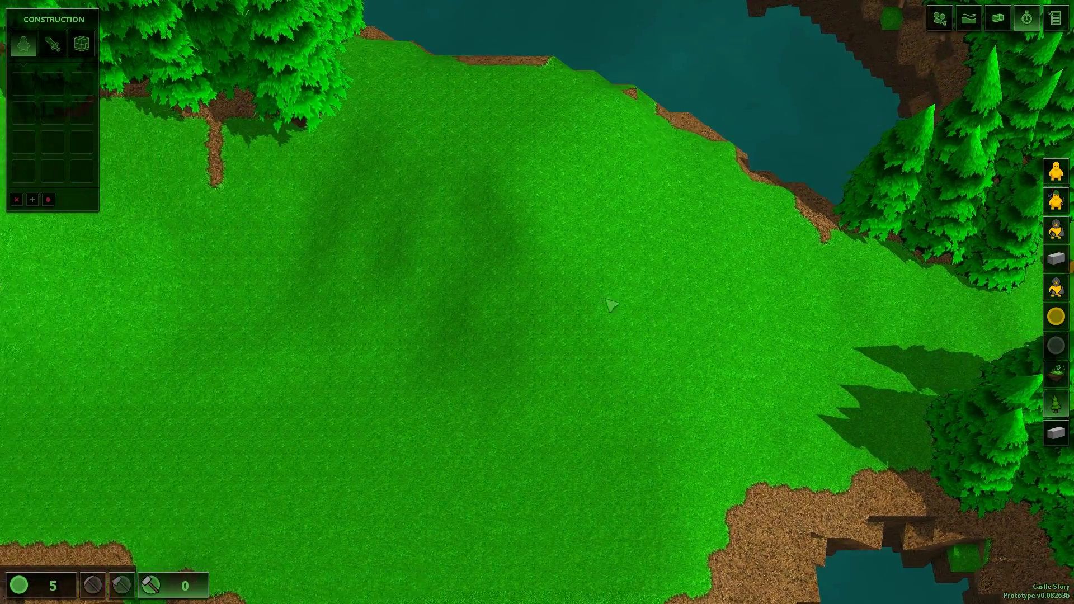
pyautogui.click(570, 284)
pyautogui.click(454, 254)
pyautogui.click(504, 195)
pyautogui.click(513, 228)
pyautogui.click(543, 325)
pyautogui.click(500, 339)
pyautogui.click(506, 359)
# - Plant three more pines in the open grass, then bring the crystal and workers into view
pyautogui.press('s')
pyautogui.press('a')
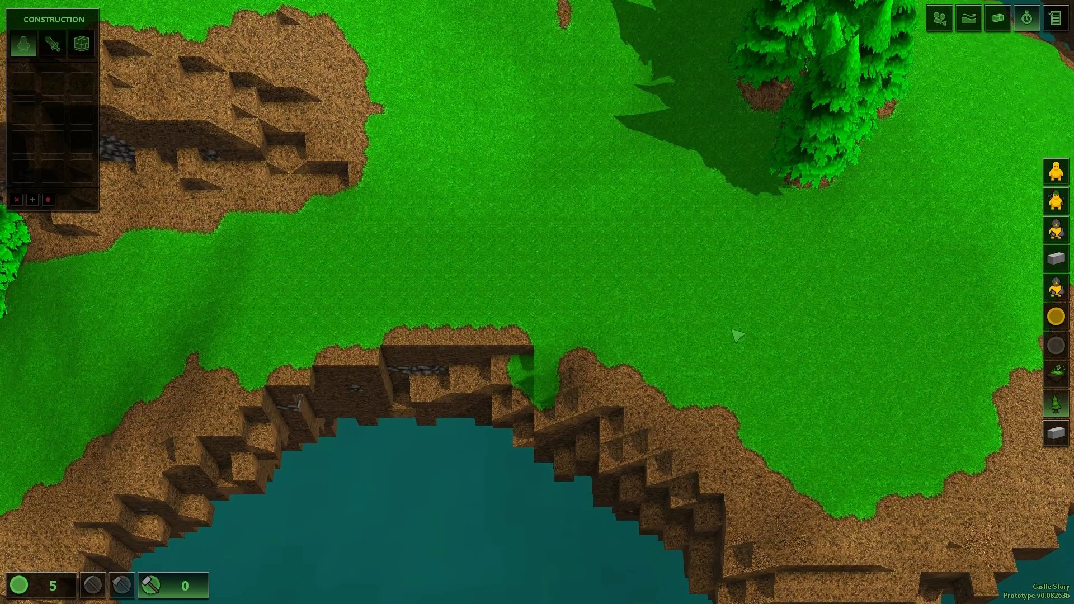
pyautogui.click(736, 334)
pyautogui.press('d')
pyautogui.click(841, 224)
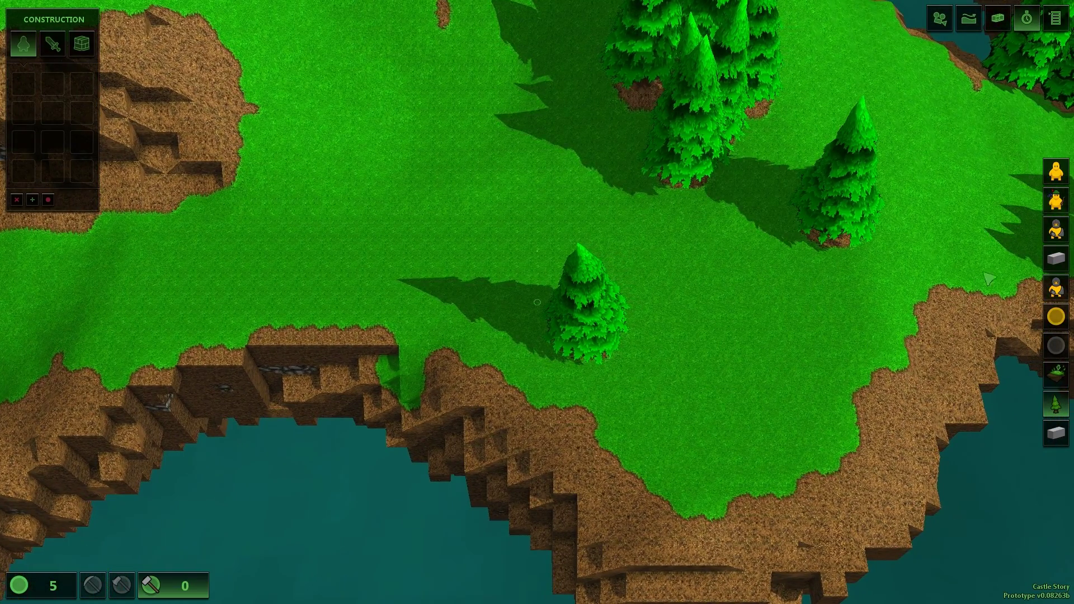
pyautogui.click(467, 243)
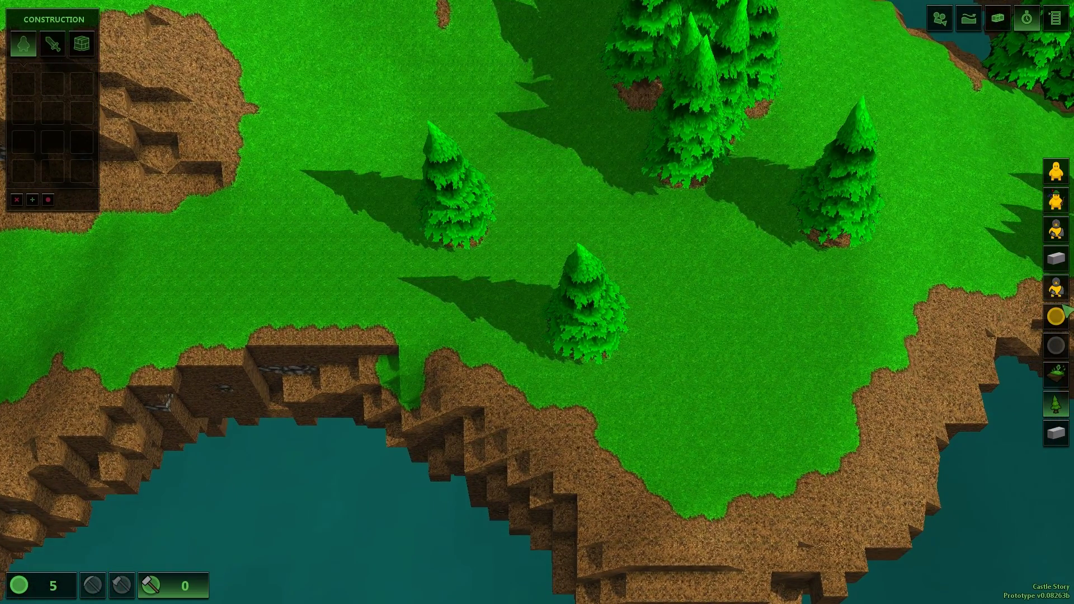
pyautogui.press('d')
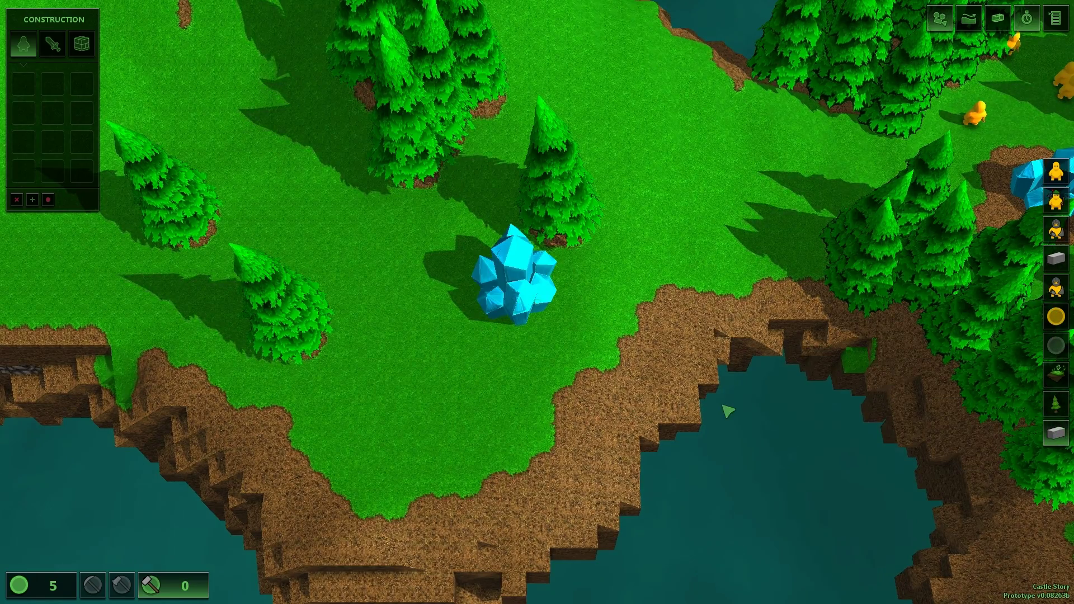
pyautogui.press('d')
pyautogui.press('w')
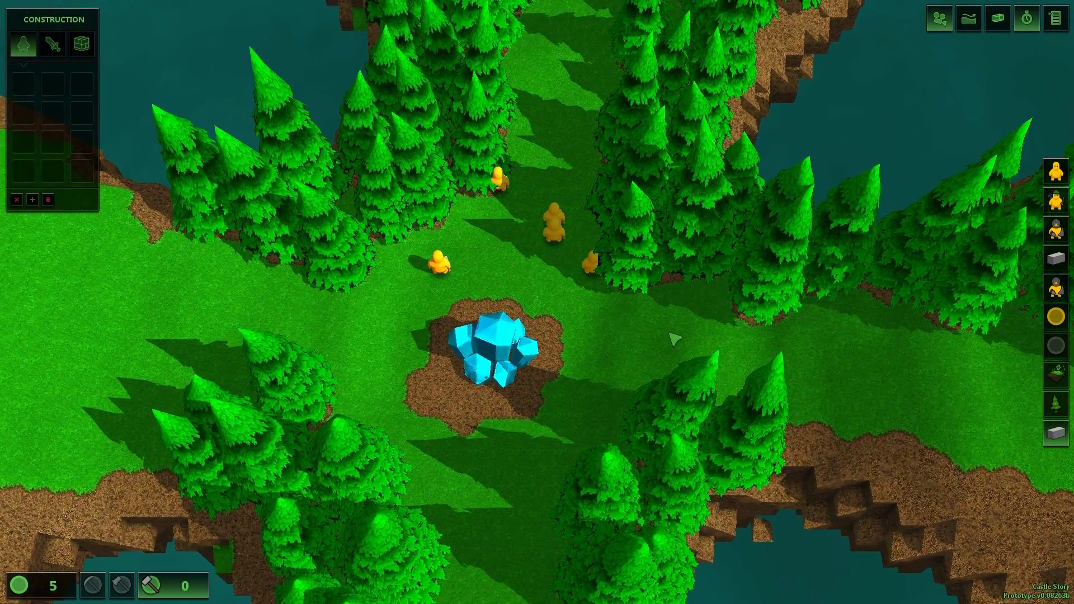
pyautogui.press('w')
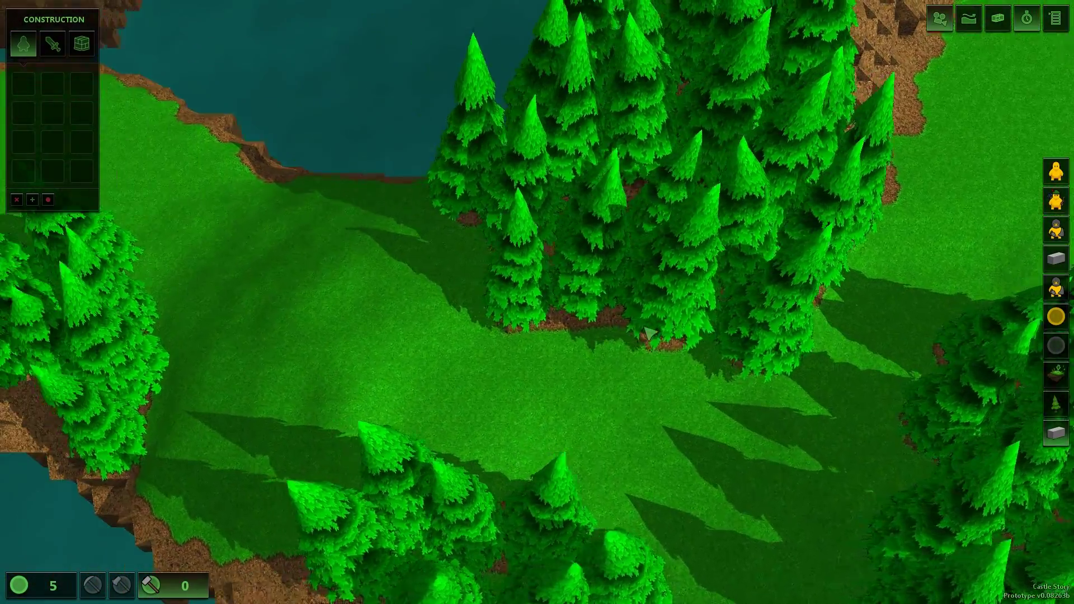
pyautogui.press('w')
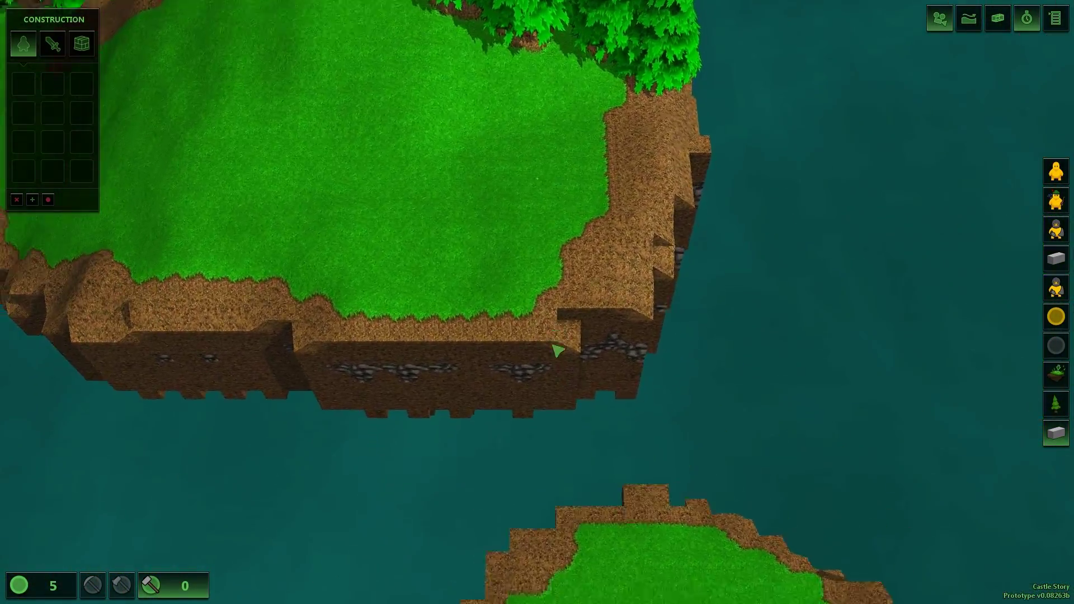
pyautogui.press('s')
pyautogui.press('d')
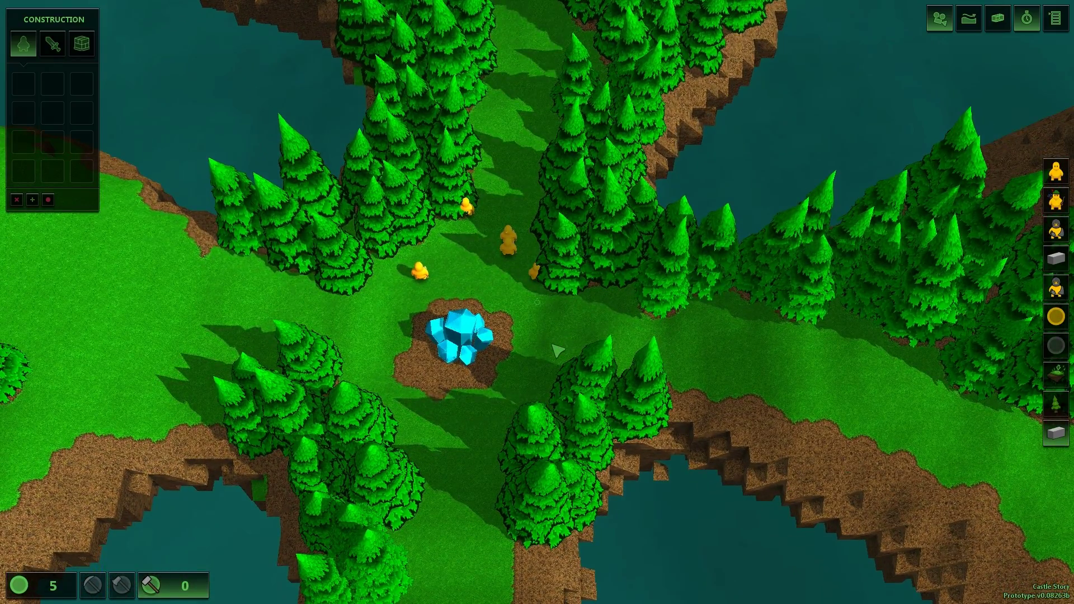
pyautogui.press('s')
pyautogui.press('d')
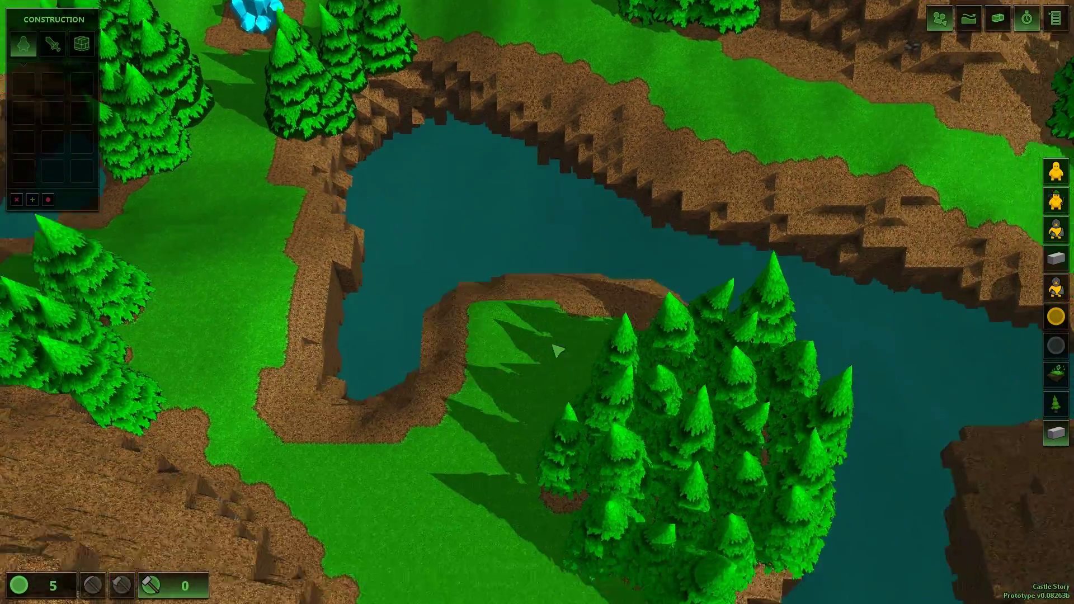
pyautogui.press('a')
pyautogui.press('d')
pyautogui.press('Home')
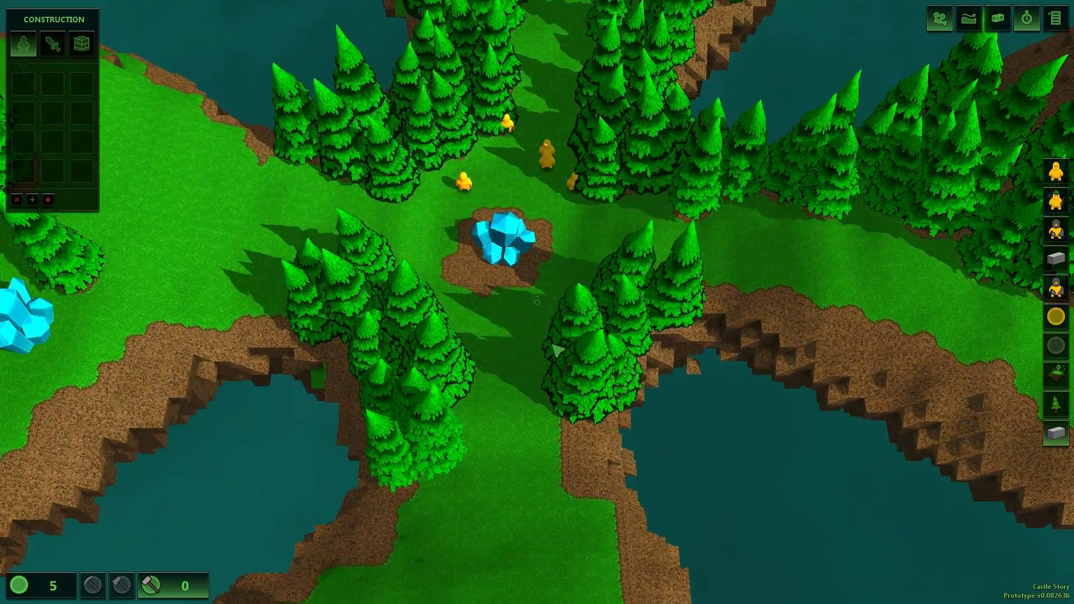
pyautogui.press('w')
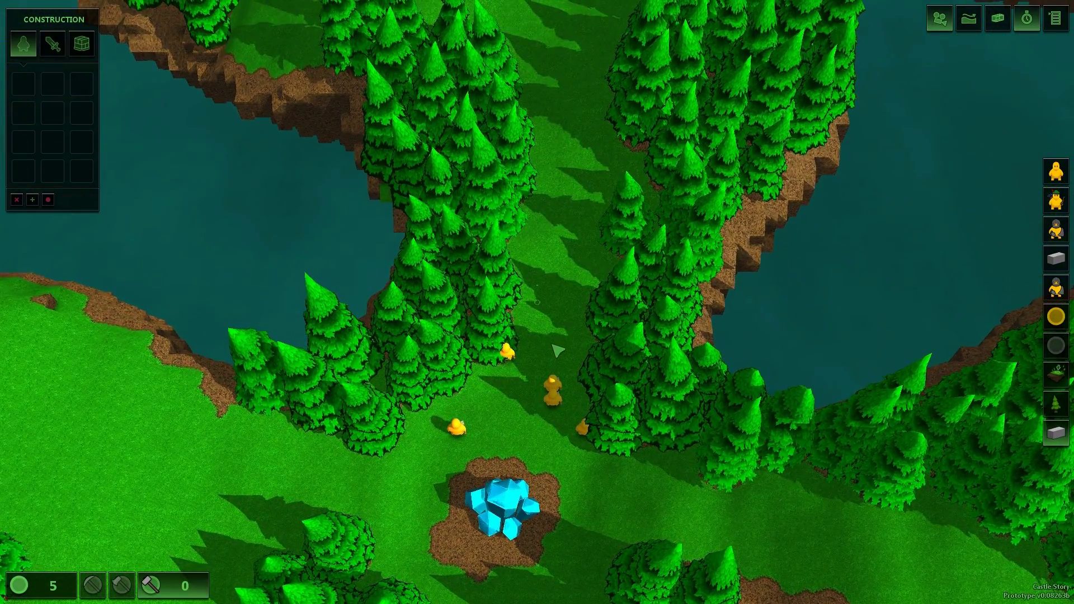
pyautogui.press('w')
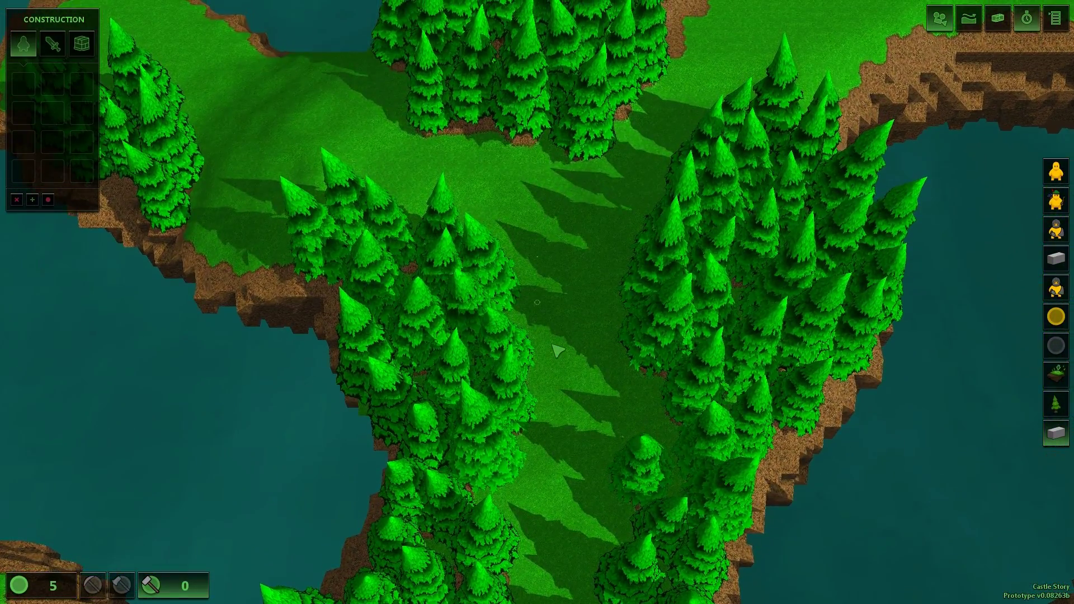
pyautogui.press('s')
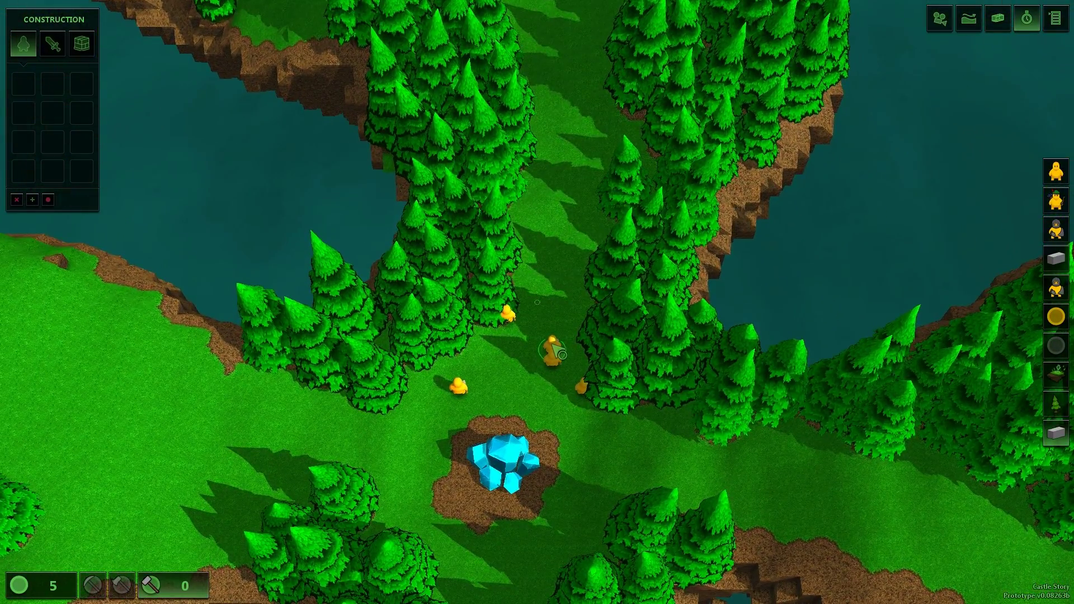